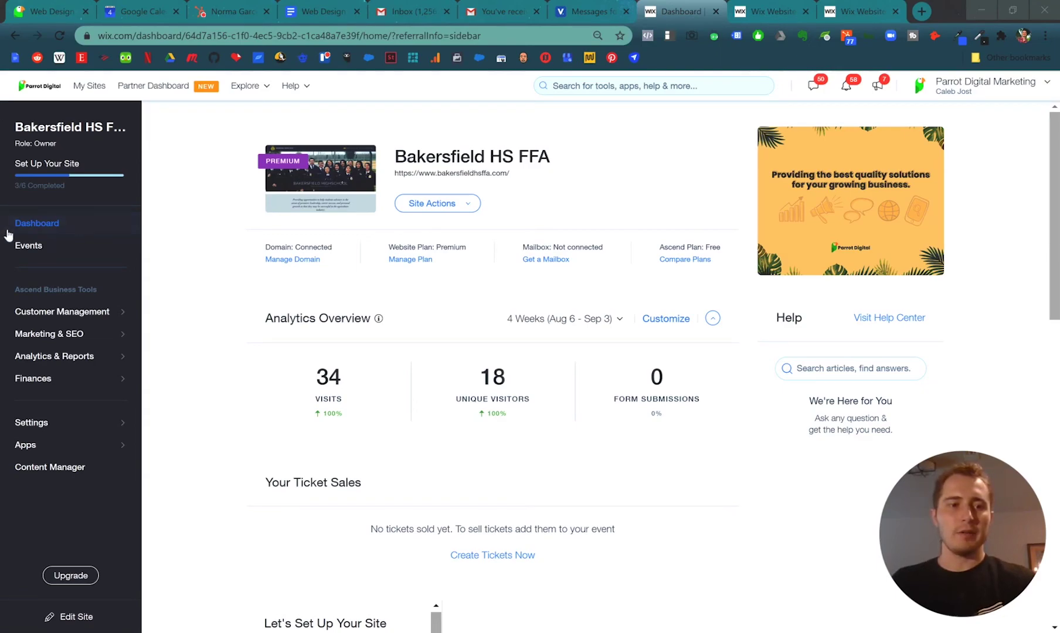
Check Manage Apps and the app market for Wix Events, then go to the Events section
{"action": "left_click", "coordinate": [44, 449]}
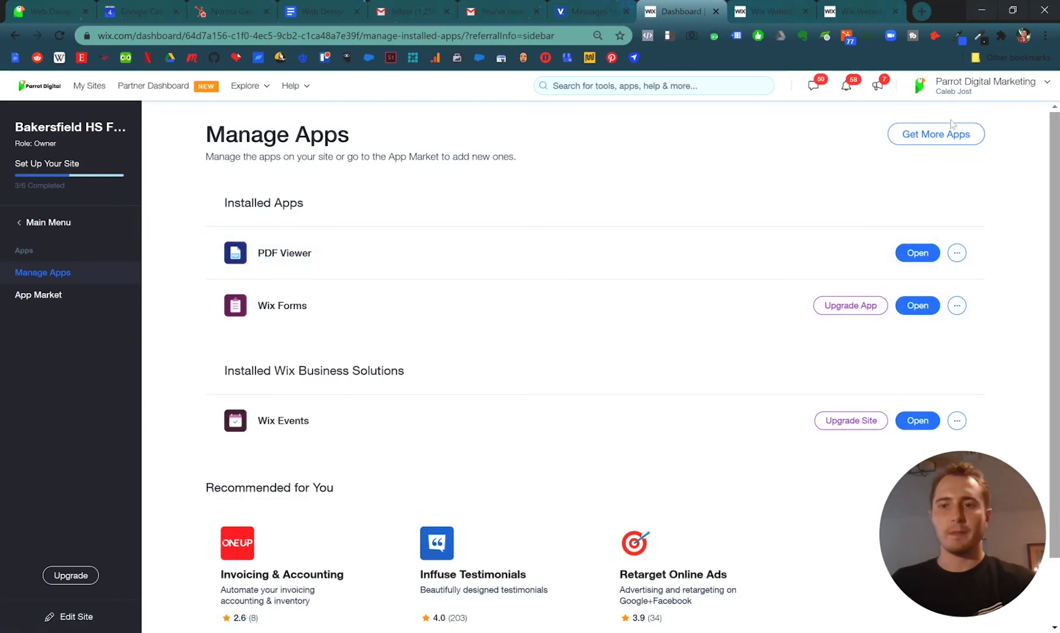
{"action": "left_click", "coordinate": [951, 140]}
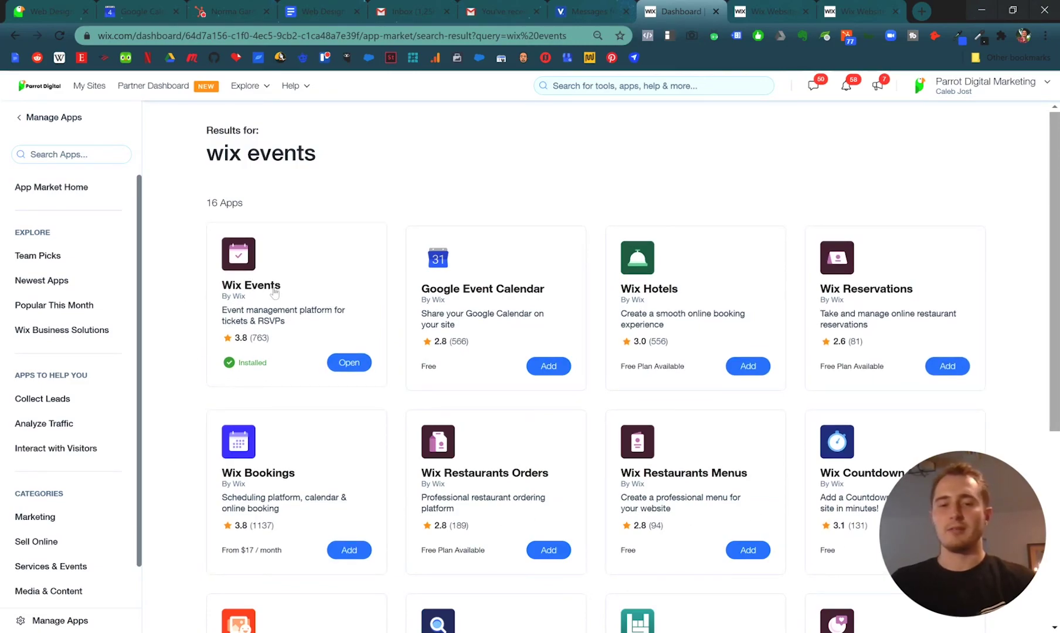
{"action": "left_click", "coordinate": [46, 124]}
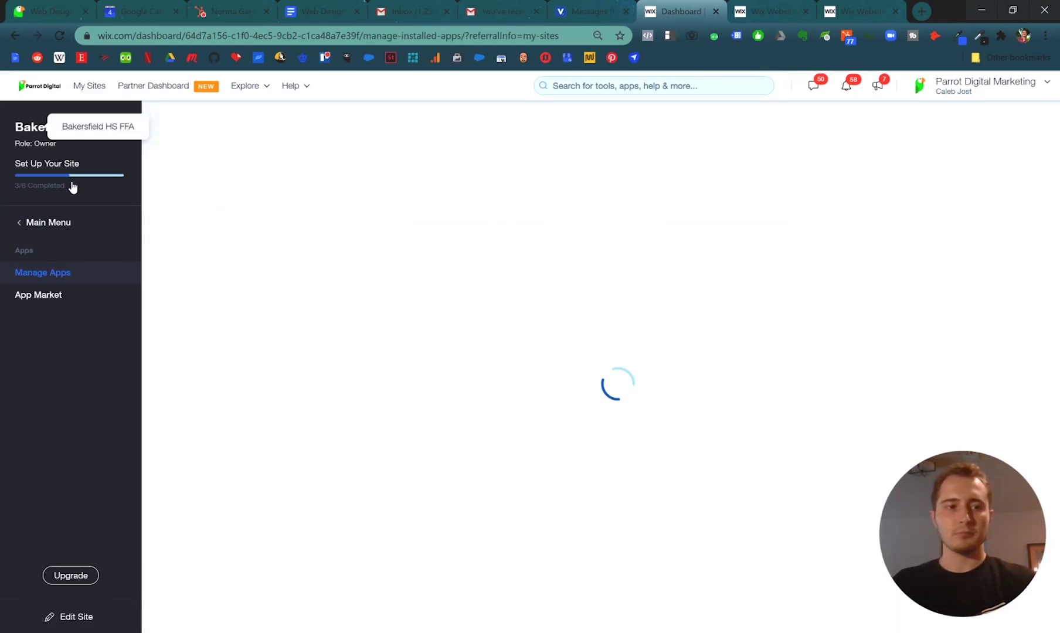
{"action": "left_click", "coordinate": [50, 224]}
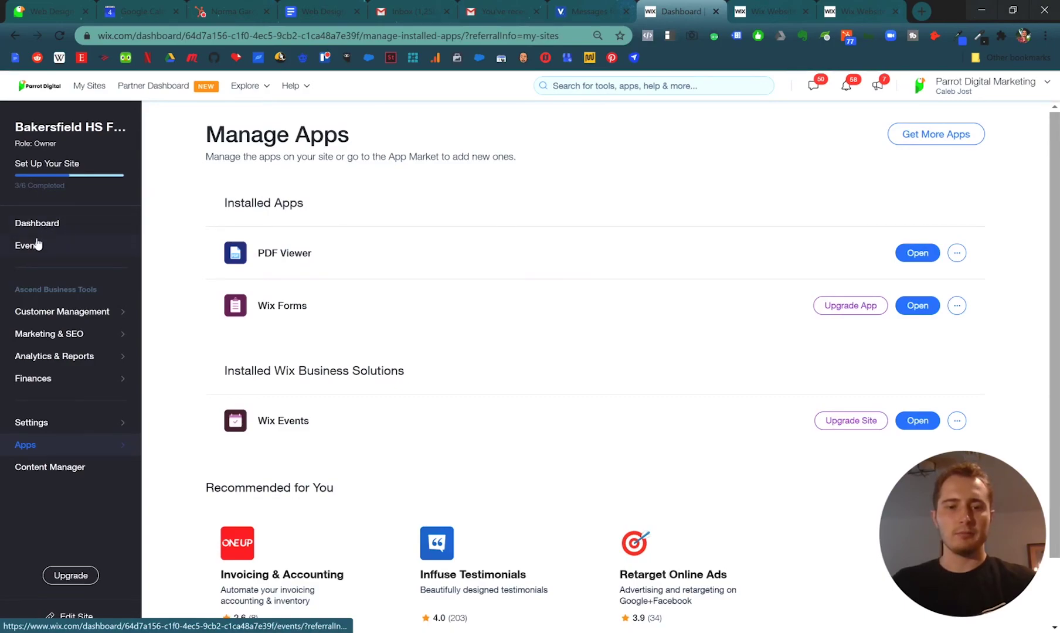
{"action": "left_click", "coordinate": [37, 244]}
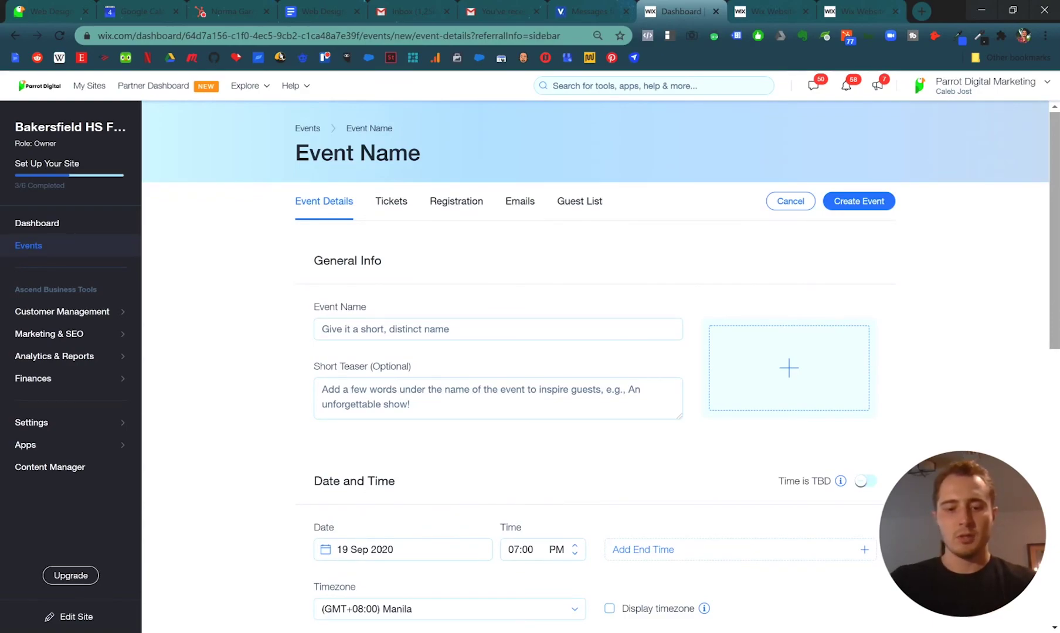
Name the event 'Square Dance' and paste the teaser 'A hootin' hollerin' good time'
{"action": "left_click", "coordinate": [477, 329]}
{"action": "type", "text": "Square Dance"}
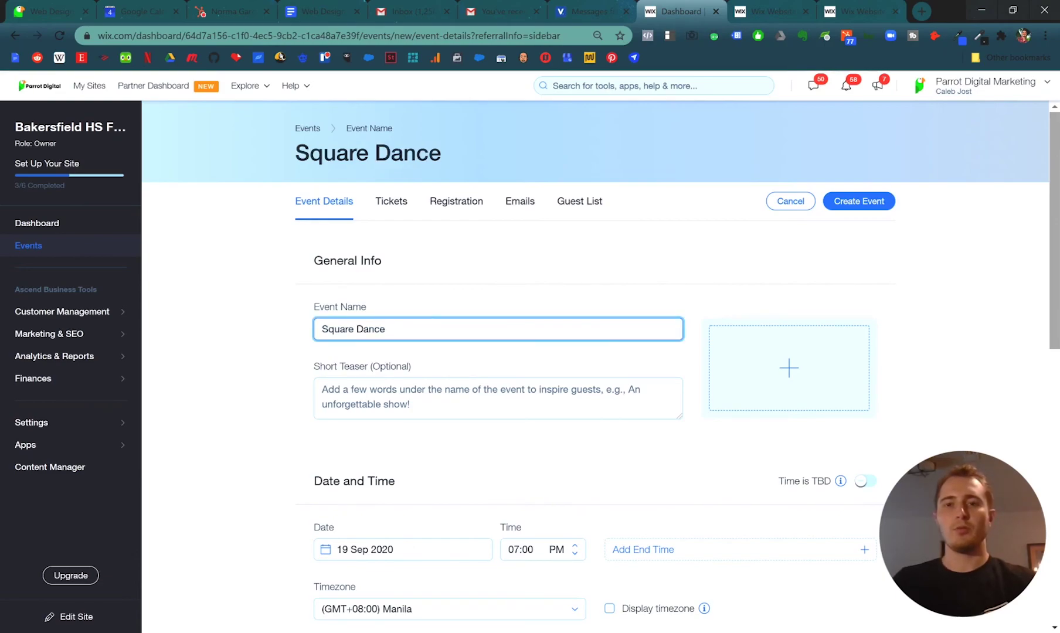
{"action": "key", "text": "Tab"}
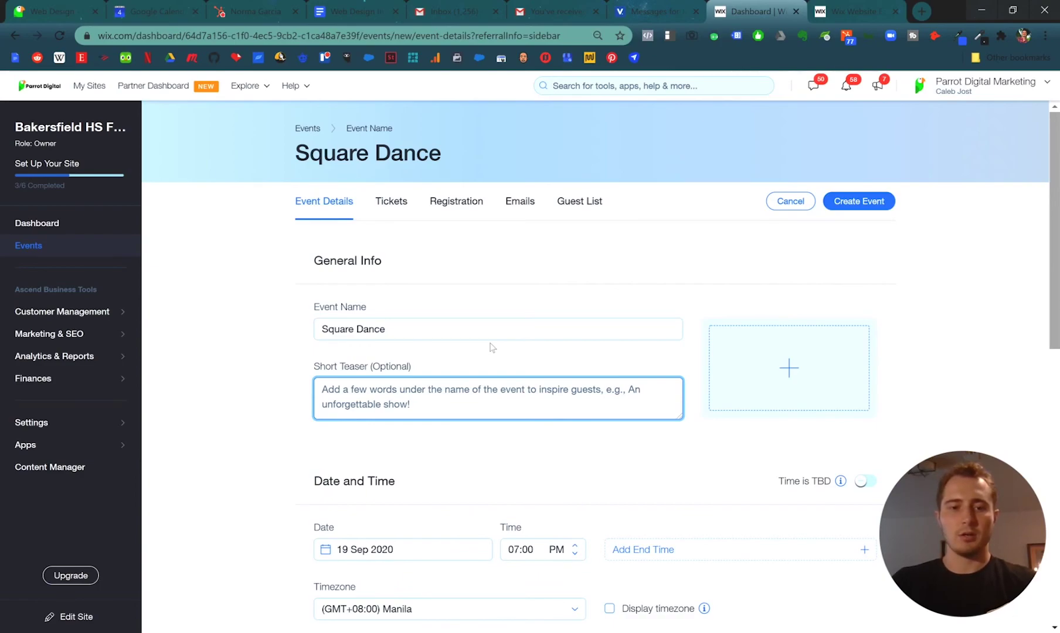
{"action": "type", "text": "A hootin' hollerin' good time"}
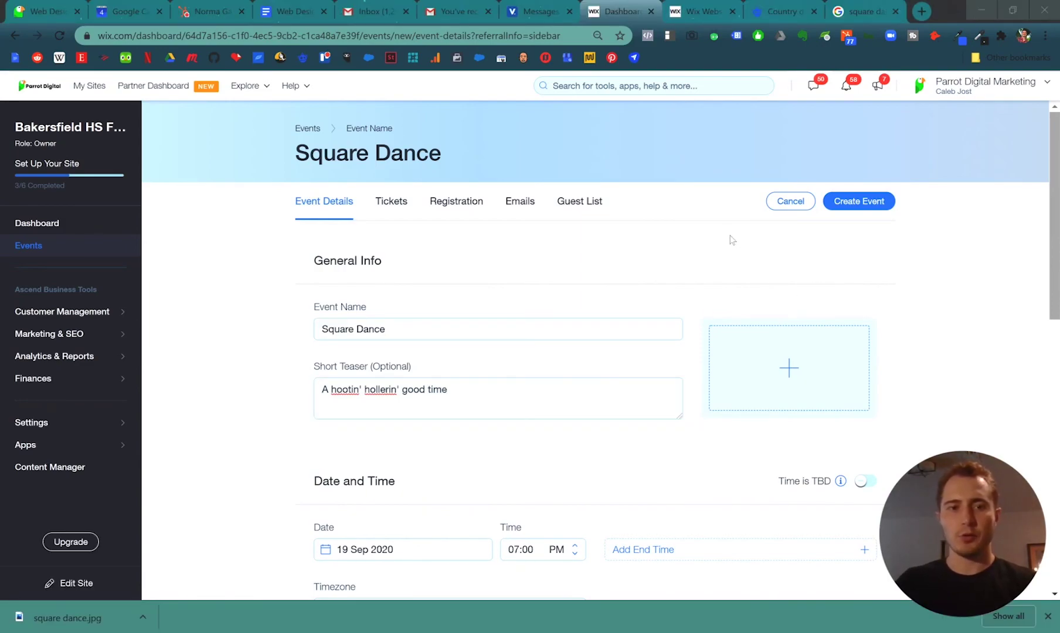
Choose square dance.jpg from Site Files as the event image
{"action": "left_click", "coordinate": [740, 367]}
{"action": "left_click", "coordinate": [555, 264]}
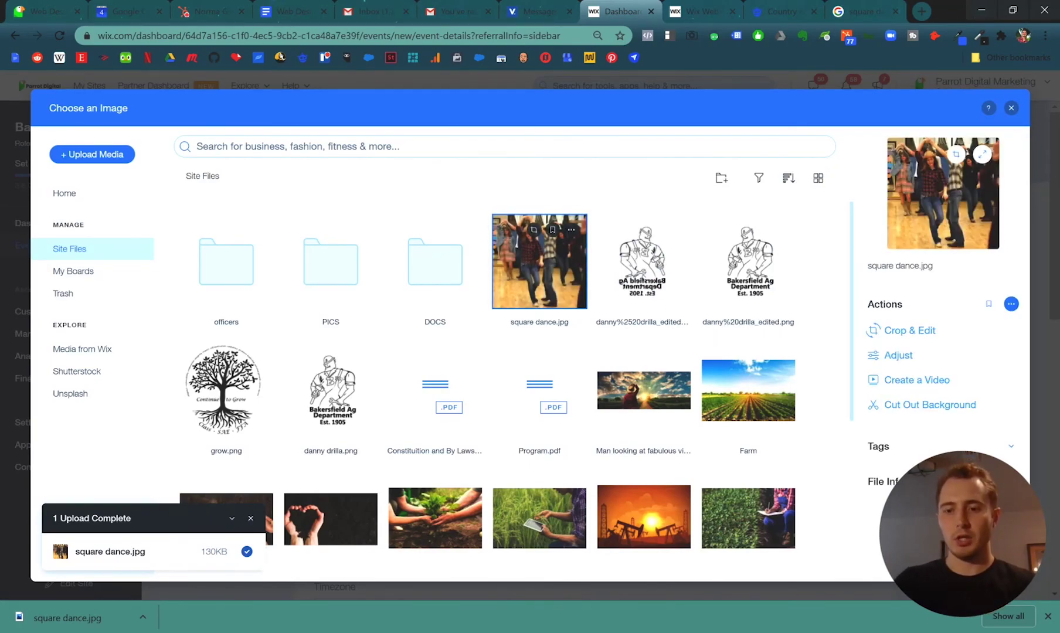
{"action": "left_click", "coordinate": [985, 562]}
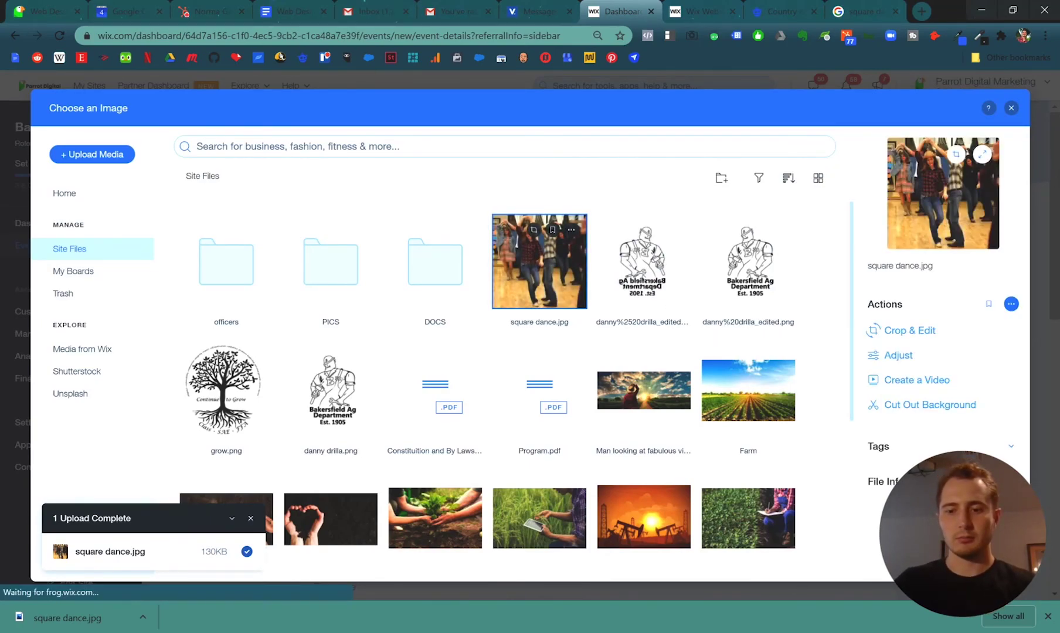
{"action": "scroll", "coordinate": [561, 325], "scroll_direction": "down", "scroll_amount": 2}
Set the event date to 18 Sep 2020 and add an end time
{"action": "scroll", "coordinate": [561, 325], "scroll_direction": "down", "scroll_amount": 3}
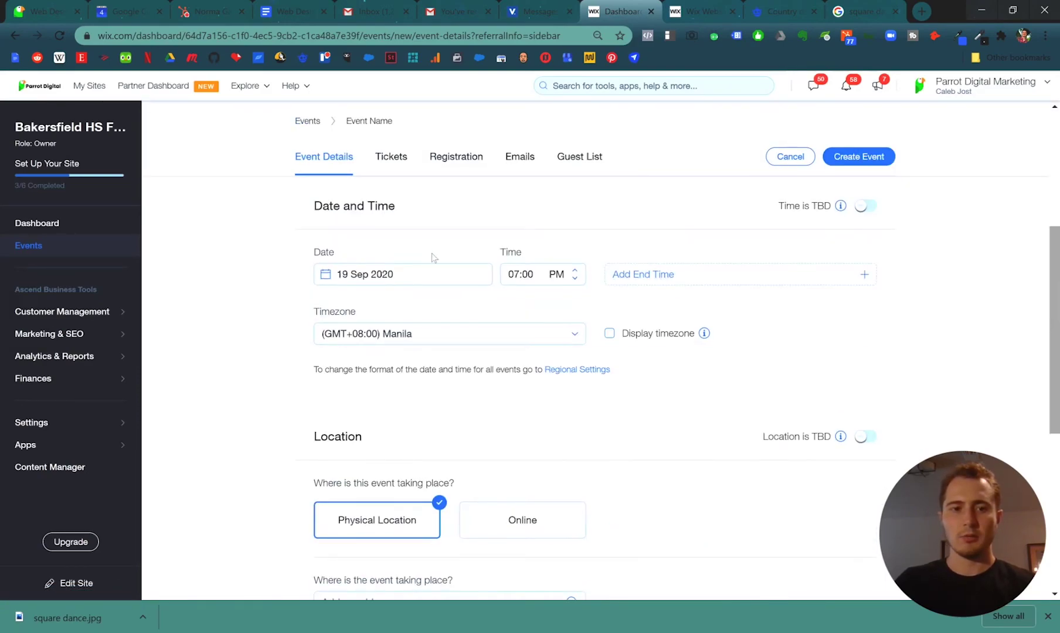
{"action": "left_click", "coordinate": [405, 274]}
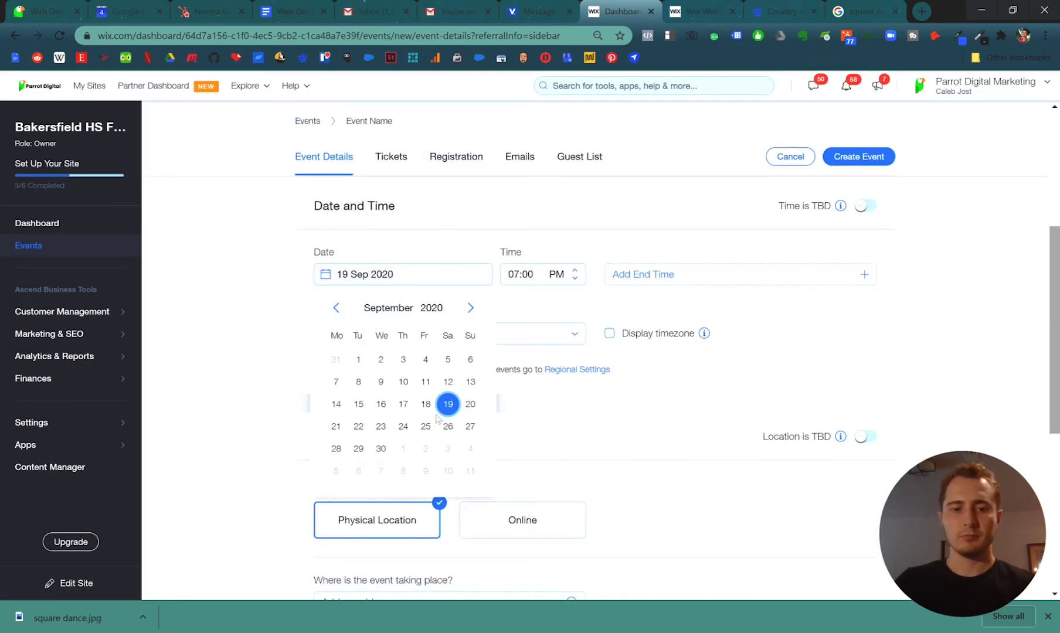
{"action": "left_click", "coordinate": [427, 405]}
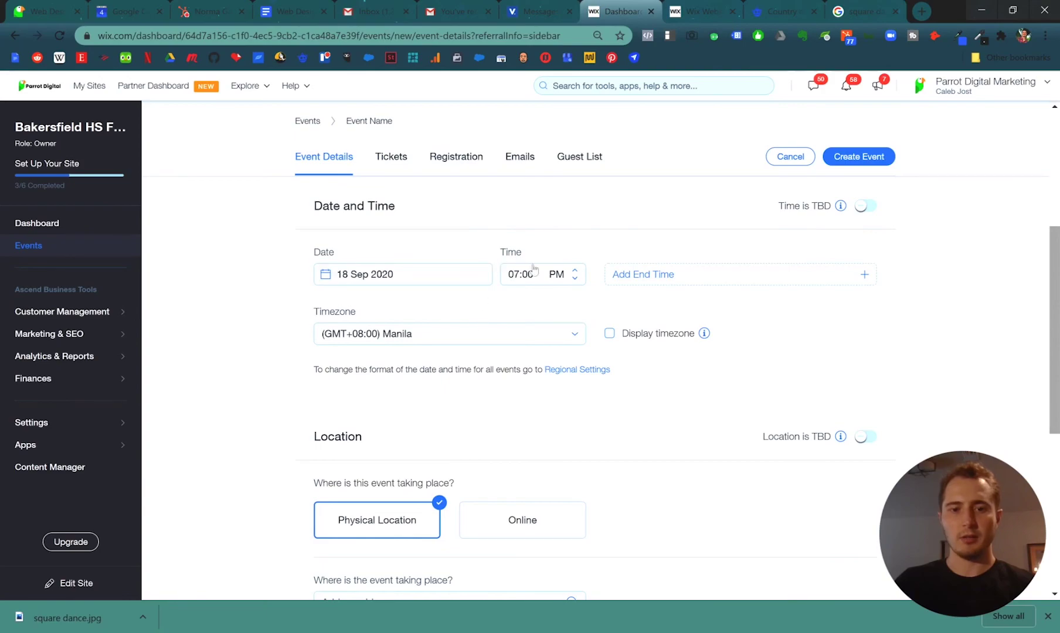
{"action": "left_click", "coordinate": [645, 274]}
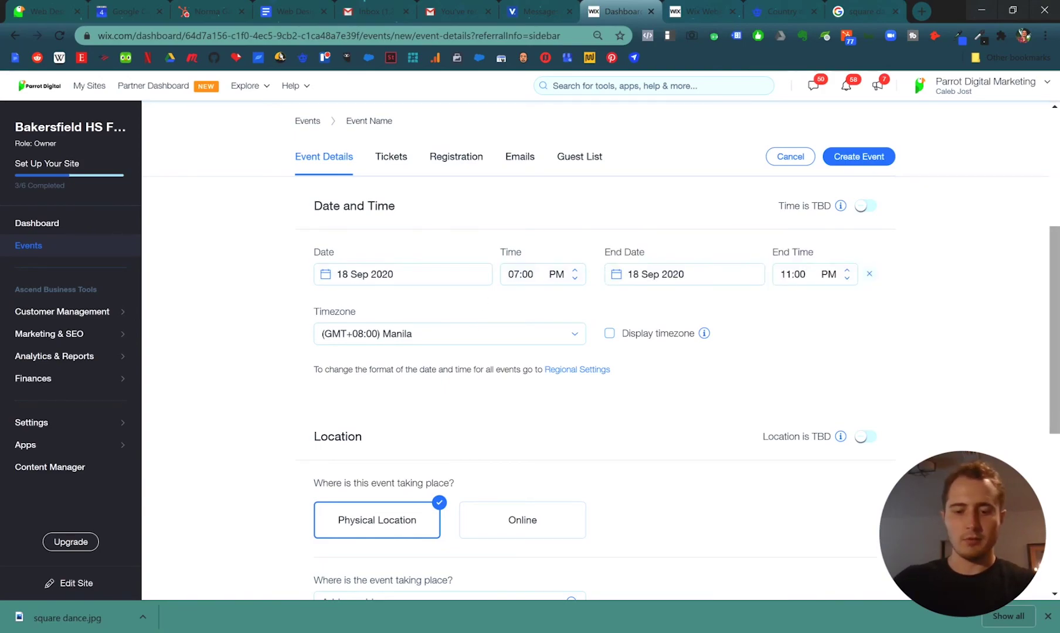
Set the timezone to Central Time and display it to guests
{"action": "left_click", "coordinate": [492, 333]}
{"action": "type", "text": "central"}
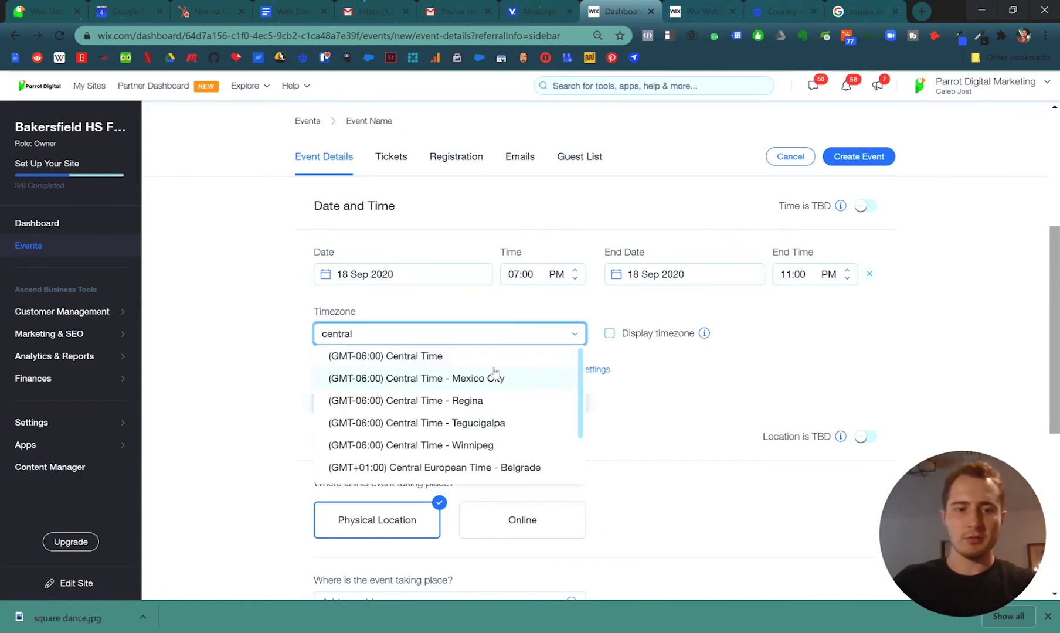
{"action": "left_click", "coordinate": [495, 352]}
{"action": "left_click", "coordinate": [607, 333]}
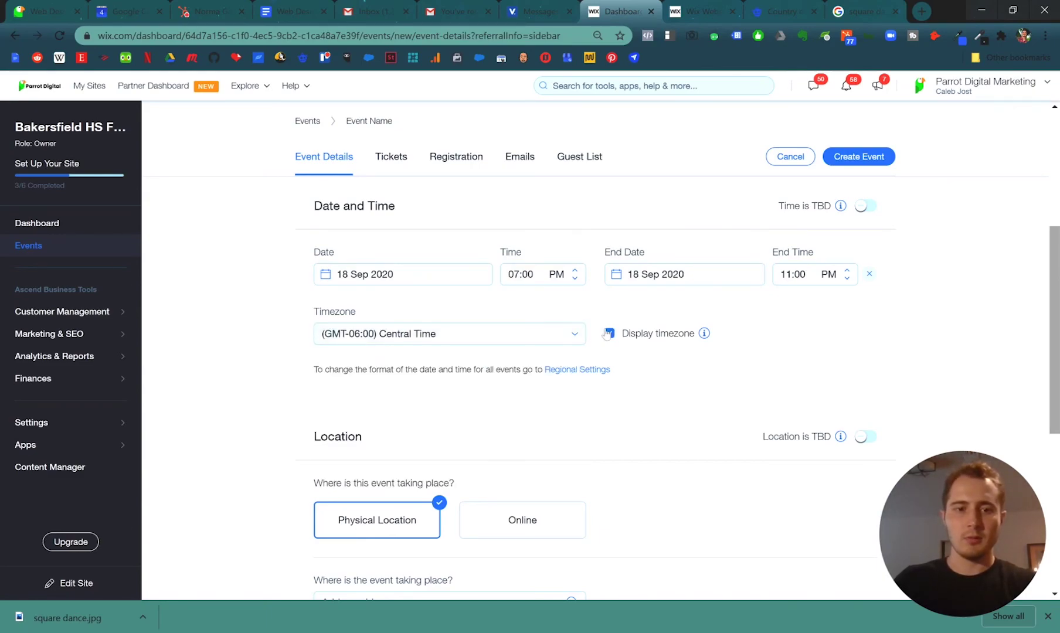
{"action": "scroll", "coordinate": [675, 341], "scroll_direction": "down", "scroll_amount": 1}
{"action": "scroll", "coordinate": [674, 334], "scroll_direction": "down", "scroll_amount": 3}
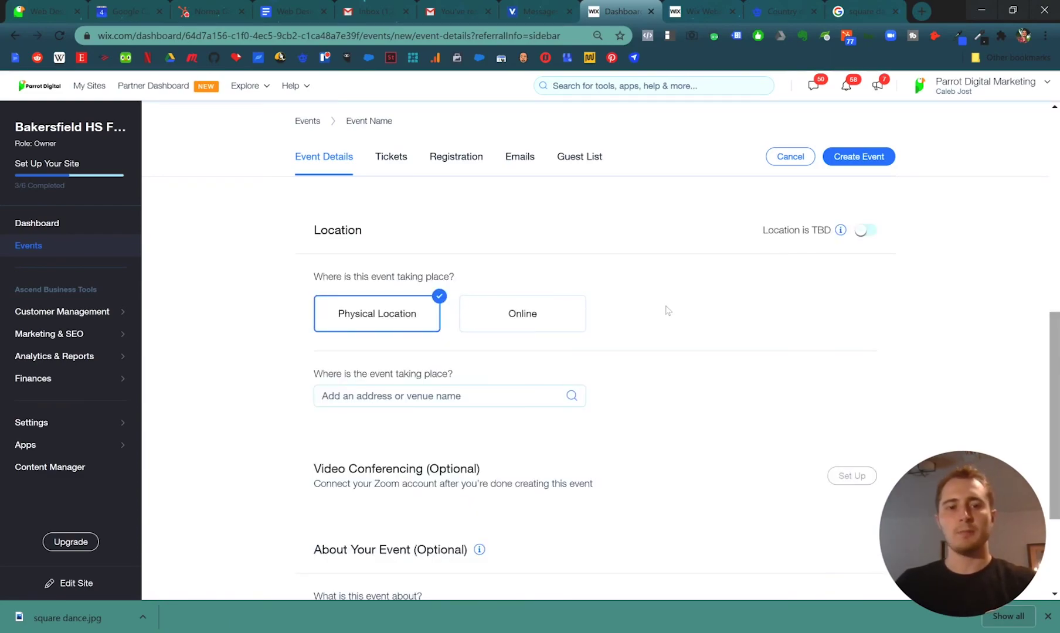
Set Gruene Hall as the venue, keeping the event at a physical location rather than online
{"action": "left_click", "coordinate": [474, 366]}
{"action": "type", "text": "gruene"}
{"action": "left_click", "coordinate": [421, 441]}
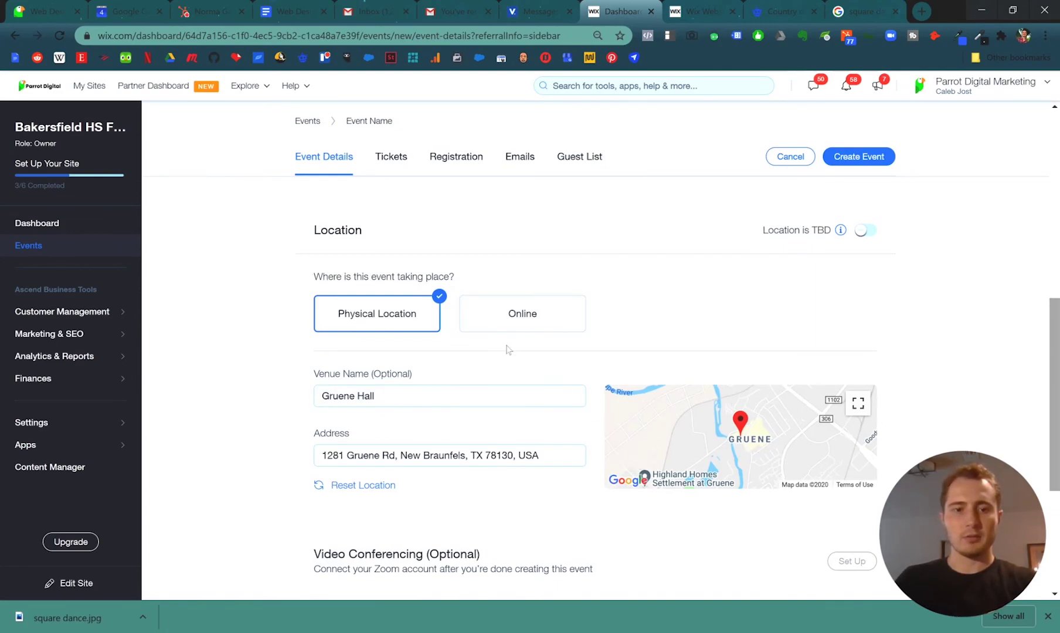
{"action": "left_click", "coordinate": [518, 302]}
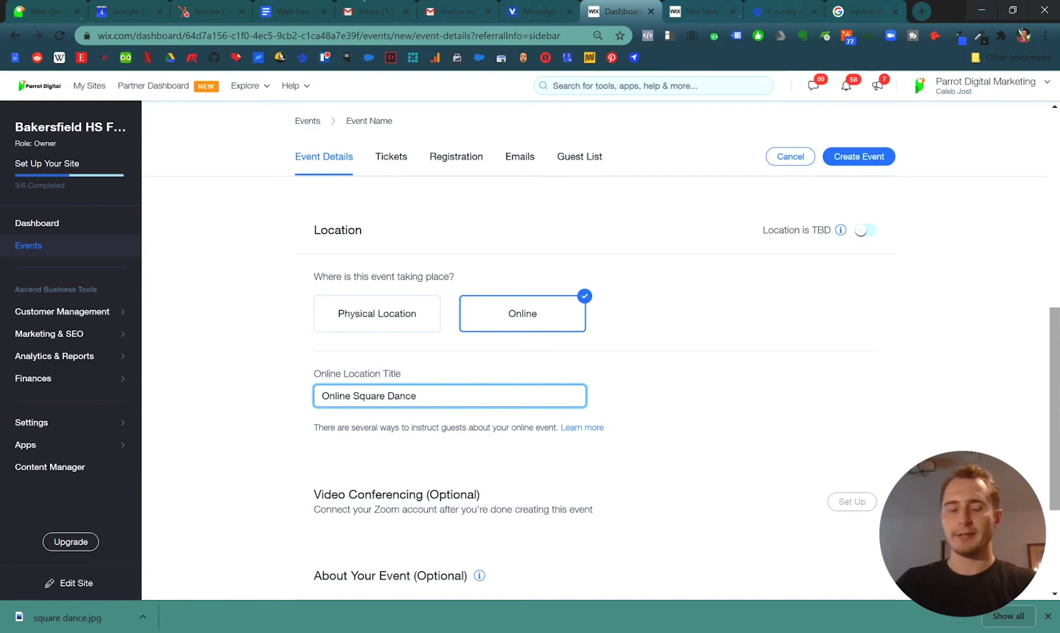
{"action": "left_click", "coordinate": [400, 343]}
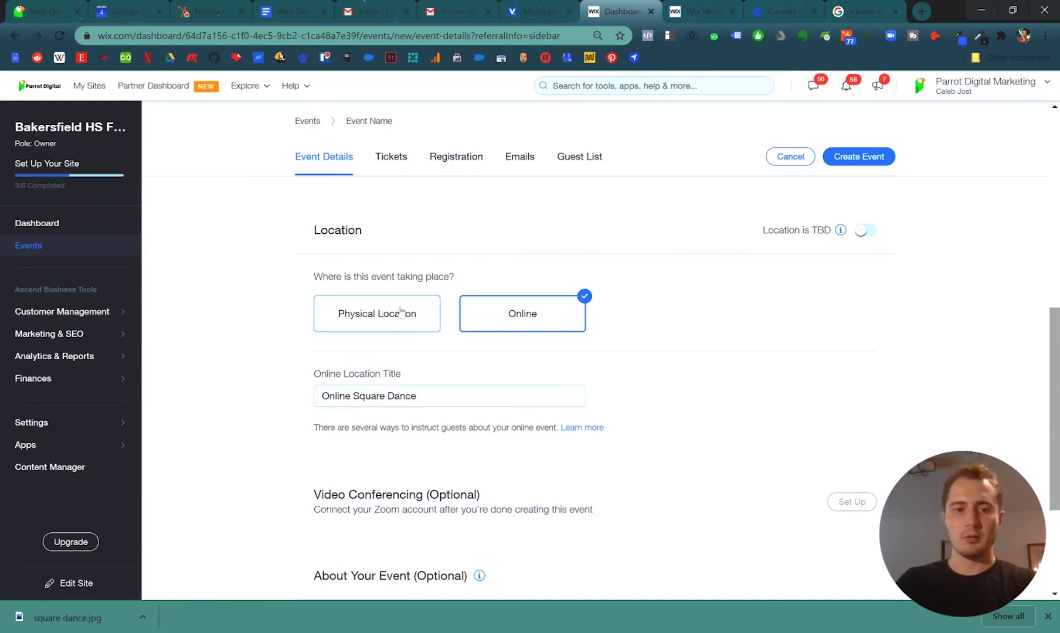
{"action": "left_click", "coordinate": [393, 319]}
Enter the event description 'Great dancing, good bands.'
{"action": "scroll", "coordinate": [410, 351], "scroll_direction": "down", "scroll_amount": 5}
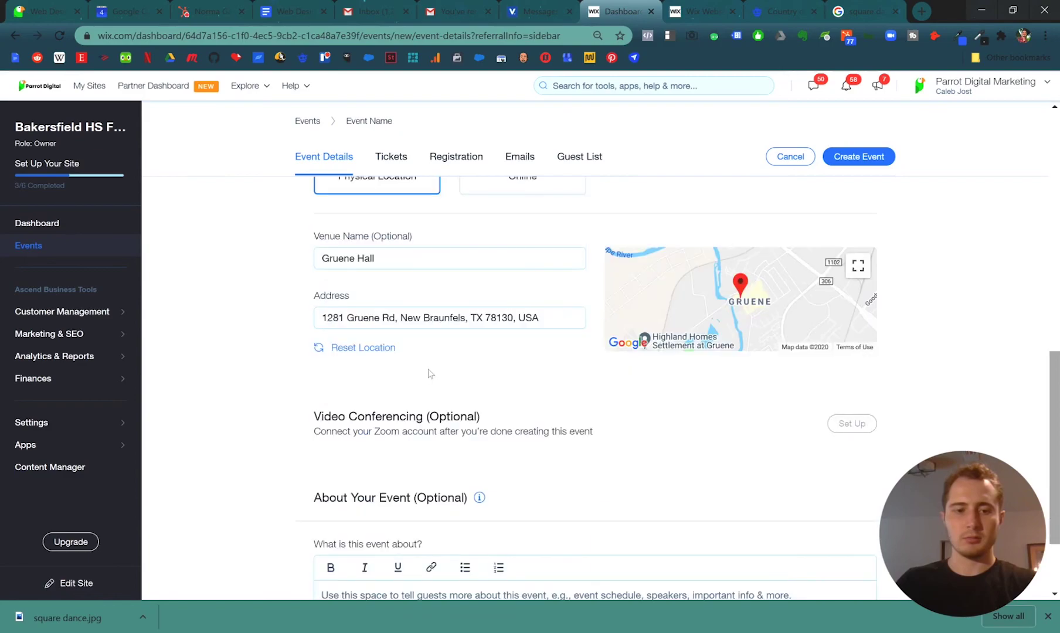
{"action": "left_click", "coordinate": [501, 489]}
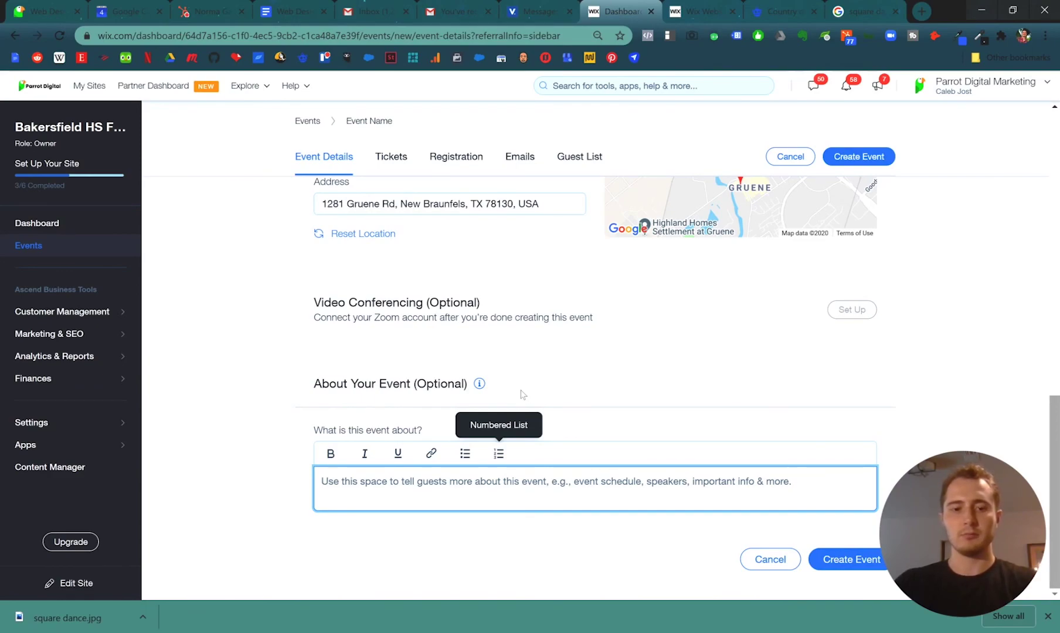
{"action": "type", "text": "Great dancing, good bands."}
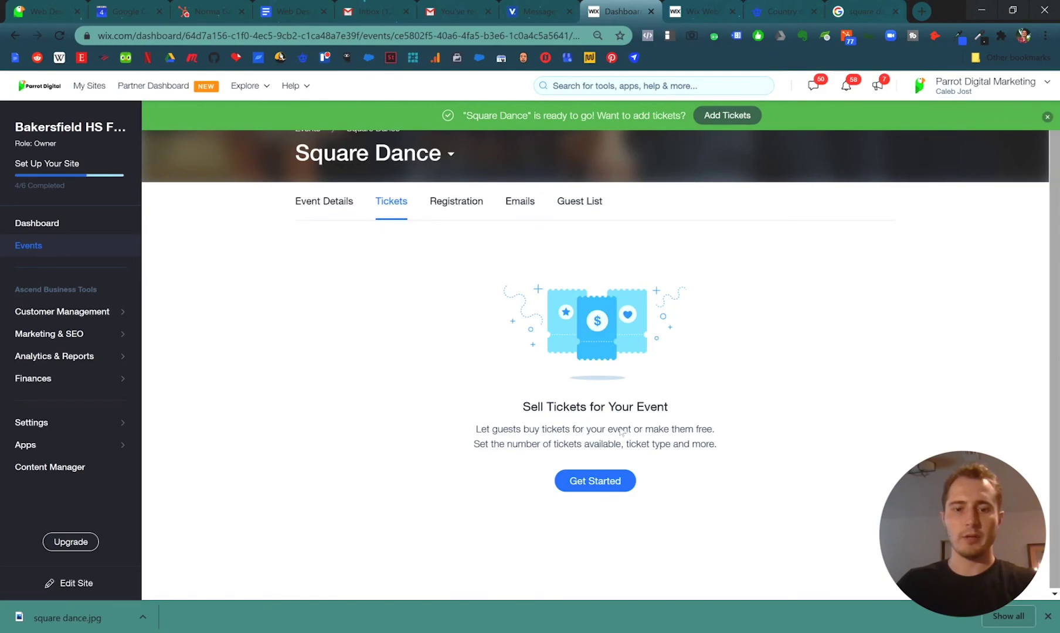
Add a General Admission ticket limited to 100, priced 15 in USD
{"action": "left_click", "coordinate": [609, 480]}
{"action": "left_click", "coordinate": [433, 269]}
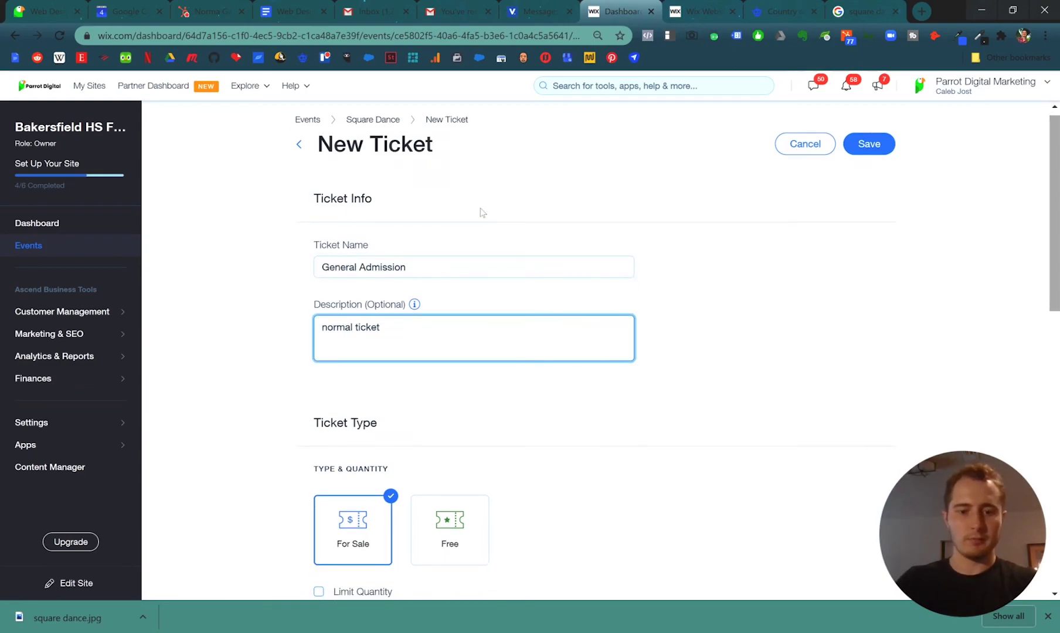
{"action": "scroll", "coordinate": [480, 214], "scroll_direction": "down", "scroll_amount": 5}
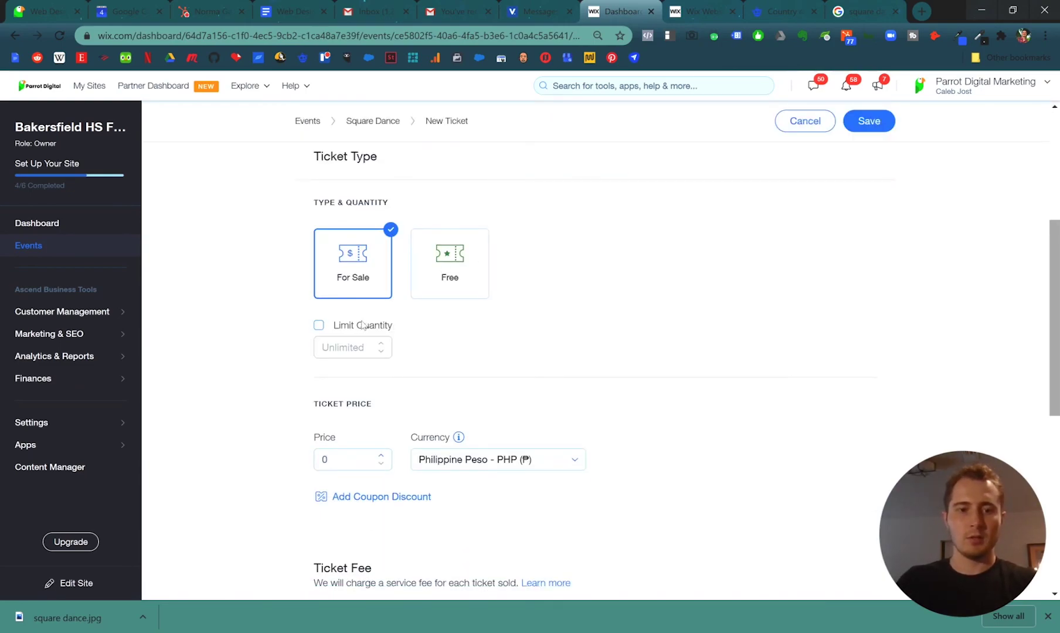
{"action": "left_click", "coordinate": [318, 326]}
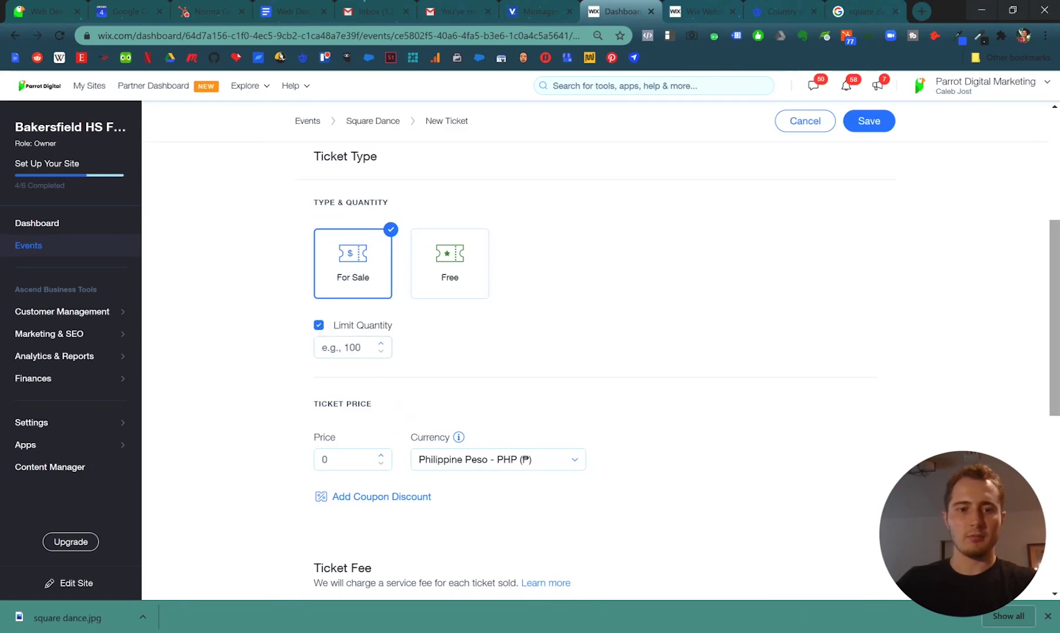
{"action": "left_click", "coordinate": [345, 347]}
{"action": "type", "text": "100"}
{"action": "left_click", "coordinate": [324, 459]}
{"action": "type", "text": "1"}
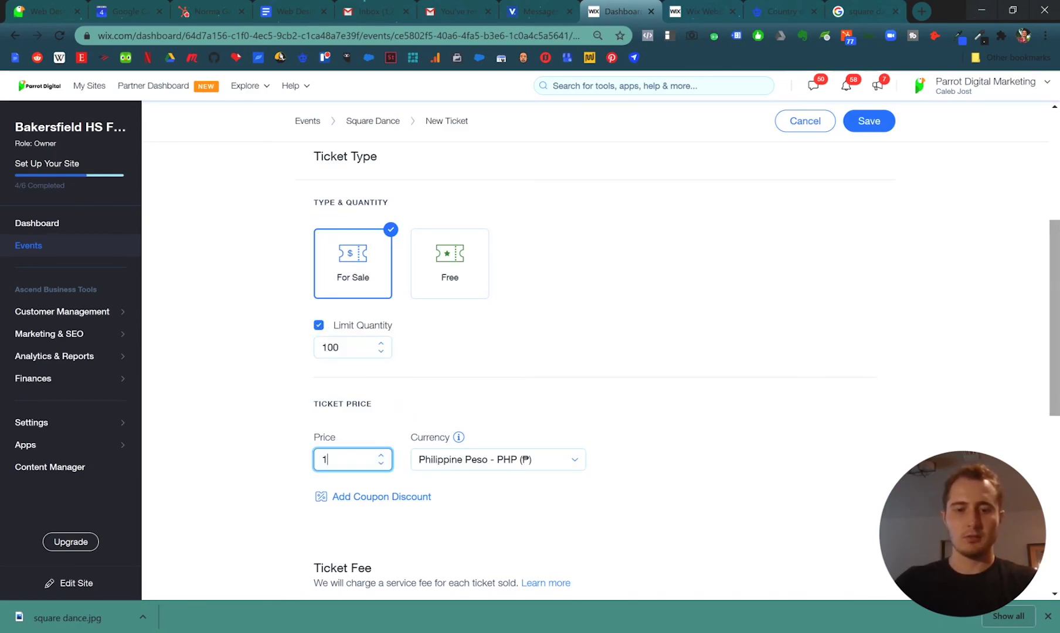
{"action": "type", "text": "5"}
{"action": "key", "text": "Tab"}
{"action": "type", "text": "usd"}
{"action": "key", "text": "Return"}
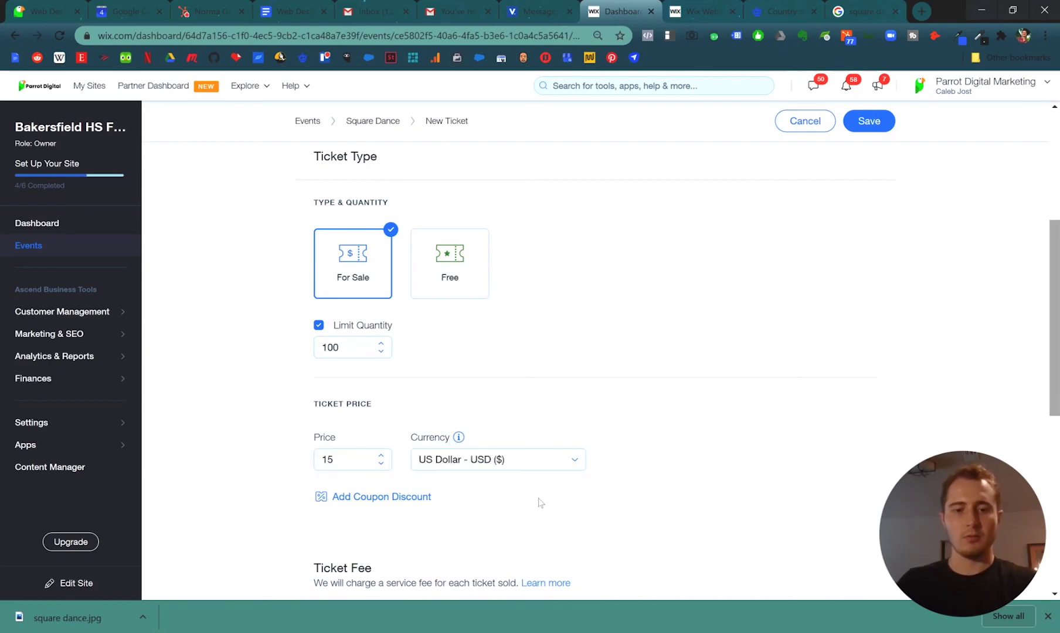
Absorb the service fee, delete the default ticket policy text, and save the ticket
{"action": "scroll", "coordinate": [540, 502], "scroll_direction": "down", "scroll_amount": 5}
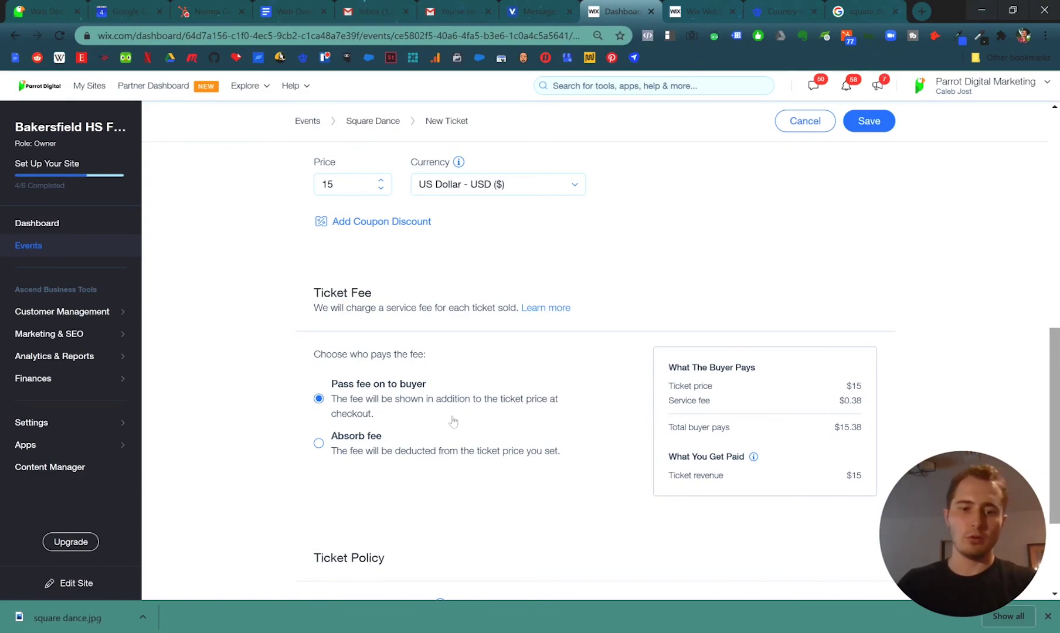
{"action": "left_click", "coordinate": [377, 440]}
{"action": "scroll", "coordinate": [626, 487], "scroll_direction": "down", "scroll_amount": 3}
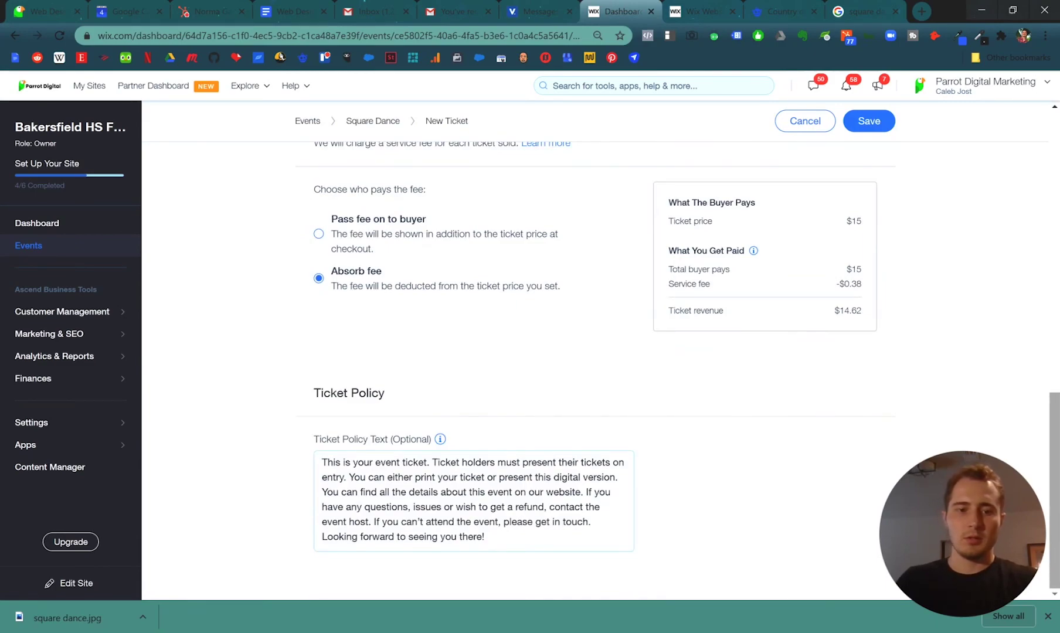
{"action": "left_click_drag", "start_coordinate": [486, 537], "coordinate": [265, 451]}
{"action": "key", "text": "BackSpace"}
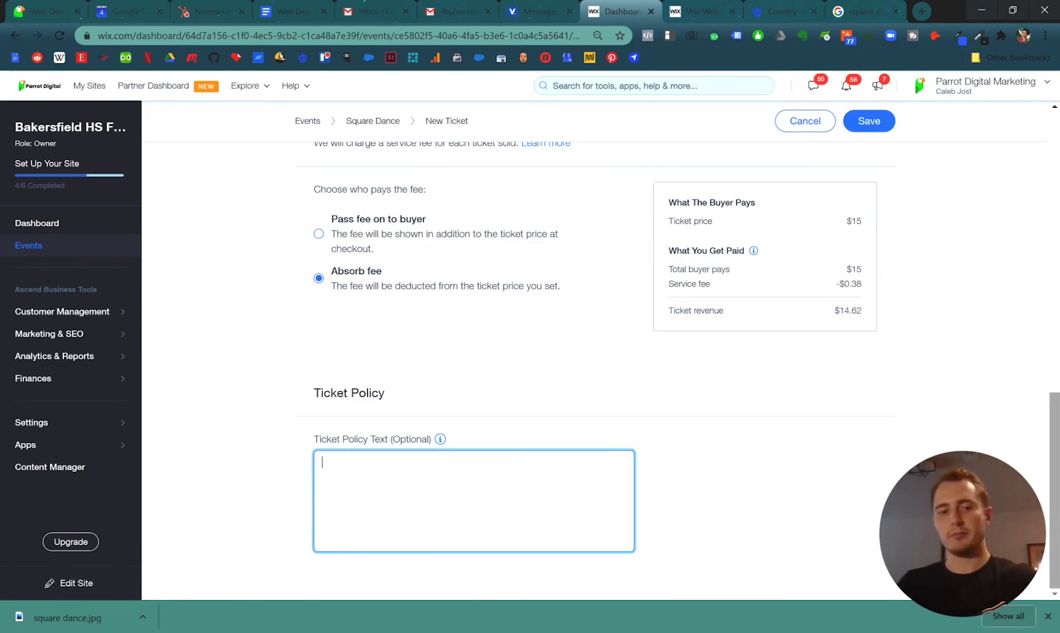
{"action": "scroll", "coordinate": [600, 483], "scroll_direction": "up", "scroll_amount": 15}
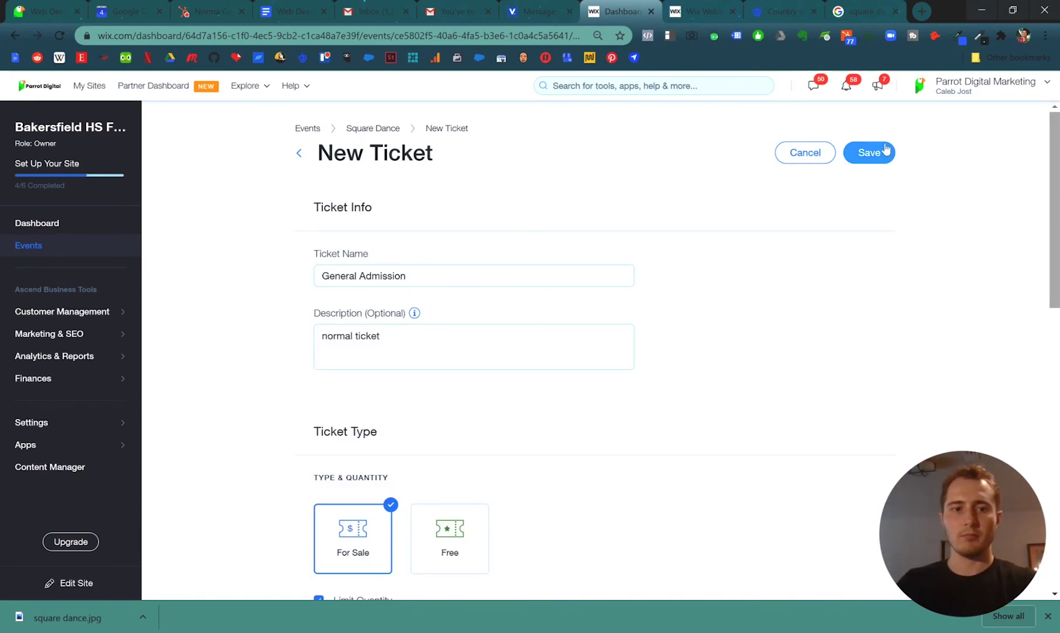
{"action": "left_click", "coordinate": [869, 152]}
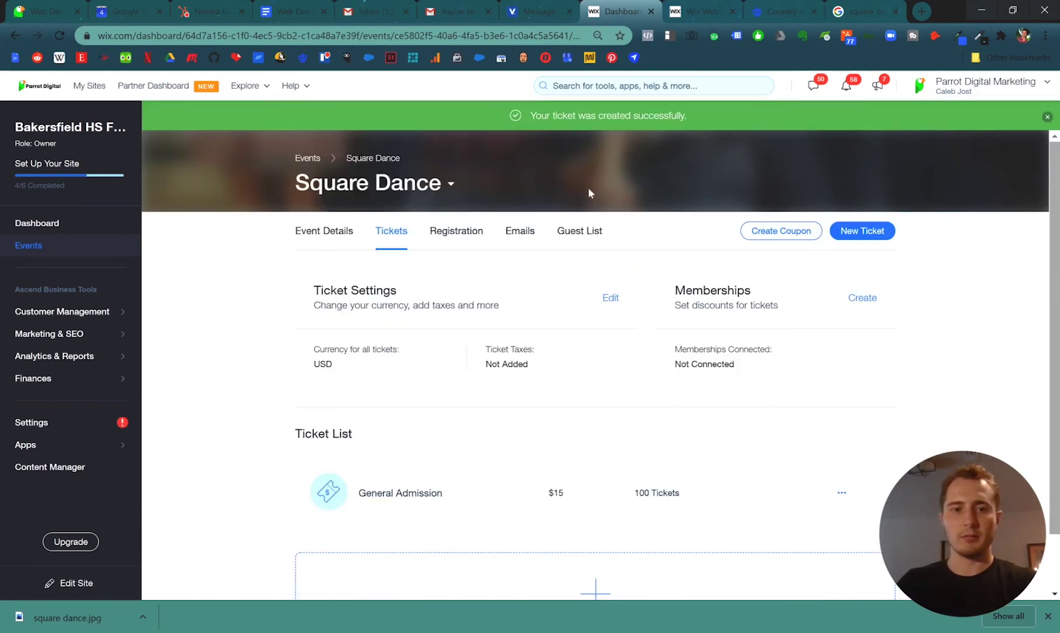
In Registration settings, toggle registration Closed then back to Open and leave unchanged
{"action": "left_click", "coordinate": [463, 229]}
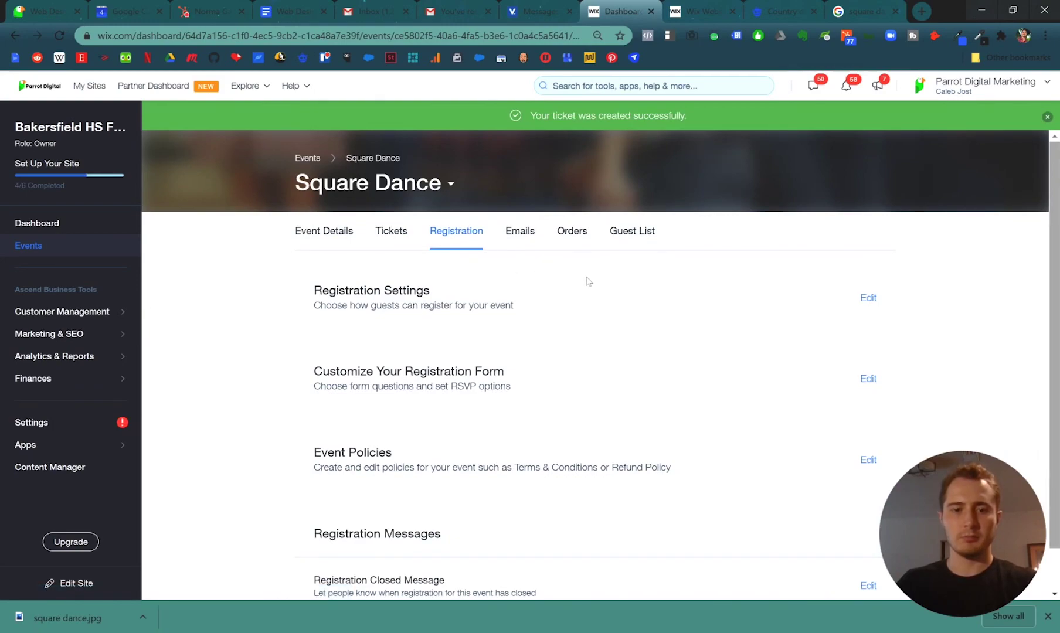
{"action": "scroll", "coordinate": [727, 245], "scroll_direction": "down", "scroll_amount": 1}
{"action": "left_click", "coordinate": [866, 250]}
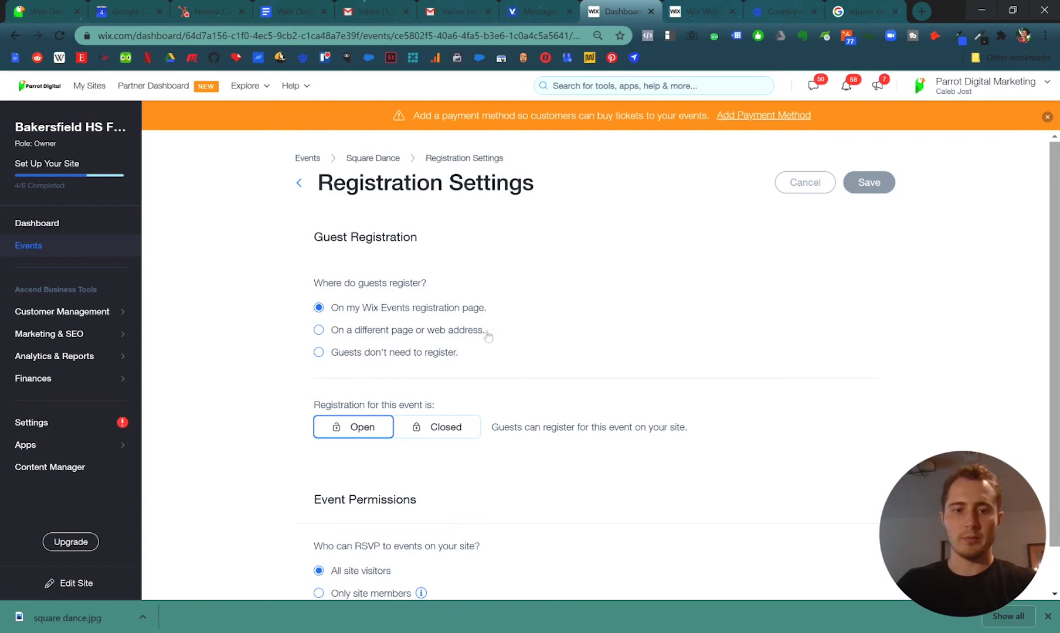
{"action": "scroll", "coordinate": [514, 299], "scroll_direction": "down", "scroll_amount": 1}
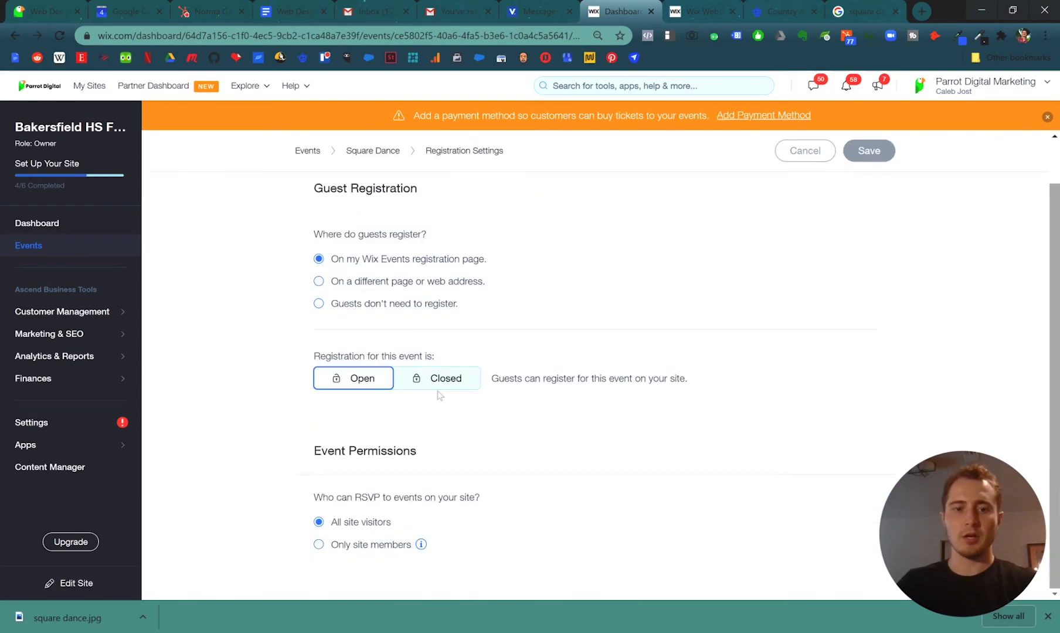
{"action": "left_click", "coordinate": [460, 380]}
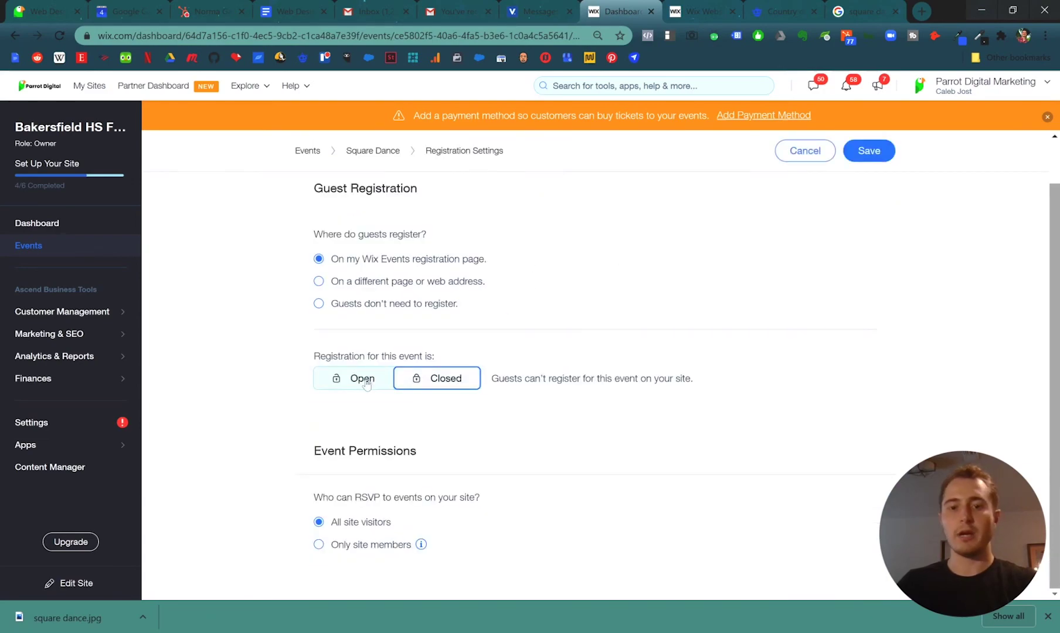
{"action": "left_click", "coordinate": [364, 380]}
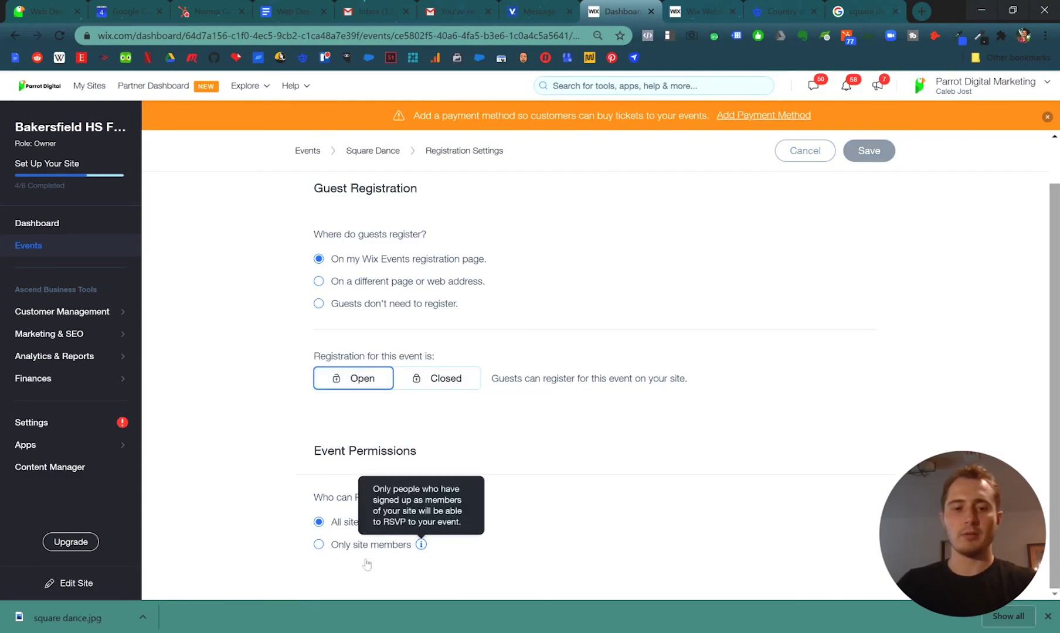
{"action": "scroll", "coordinate": [485, 317], "scroll_direction": "up", "scroll_amount": 1}
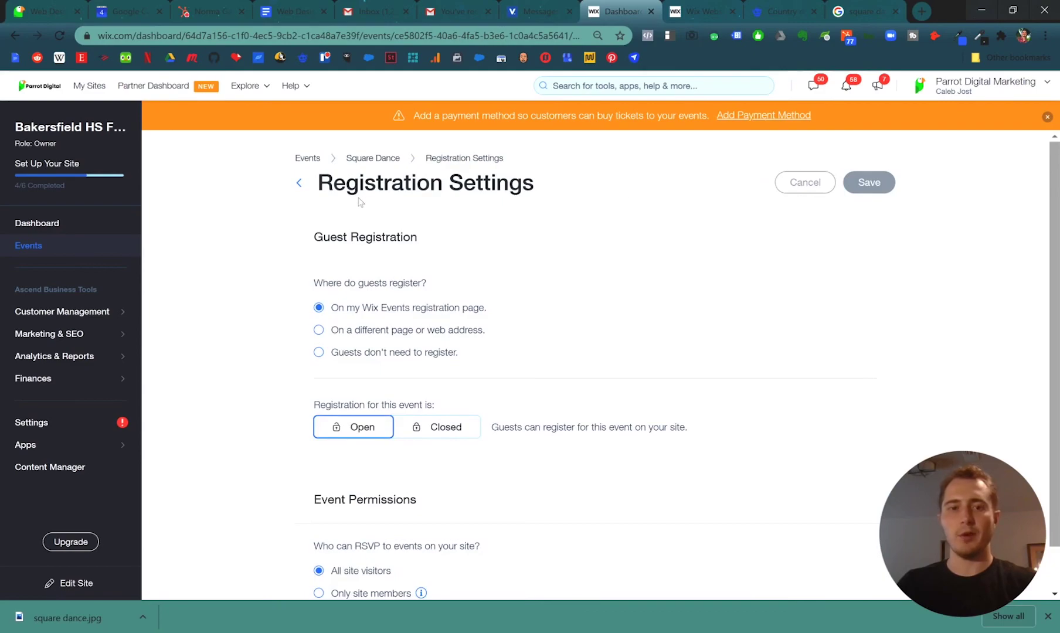
{"action": "left_click", "coordinate": [299, 183]}
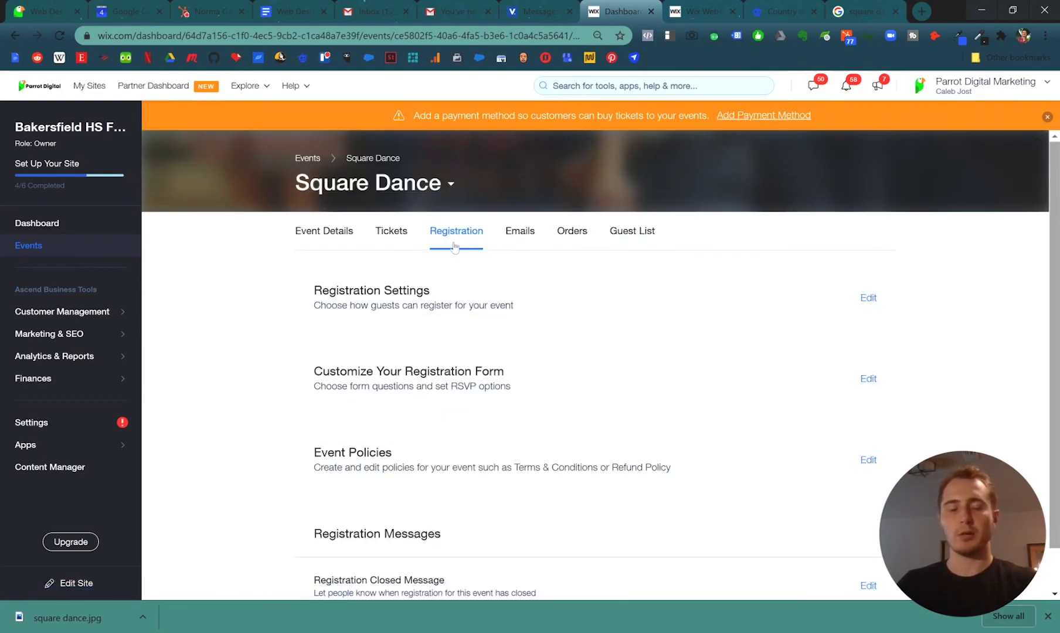
{"action": "scroll", "coordinate": [528, 326], "scroll_direction": "down", "scroll_amount": 1}
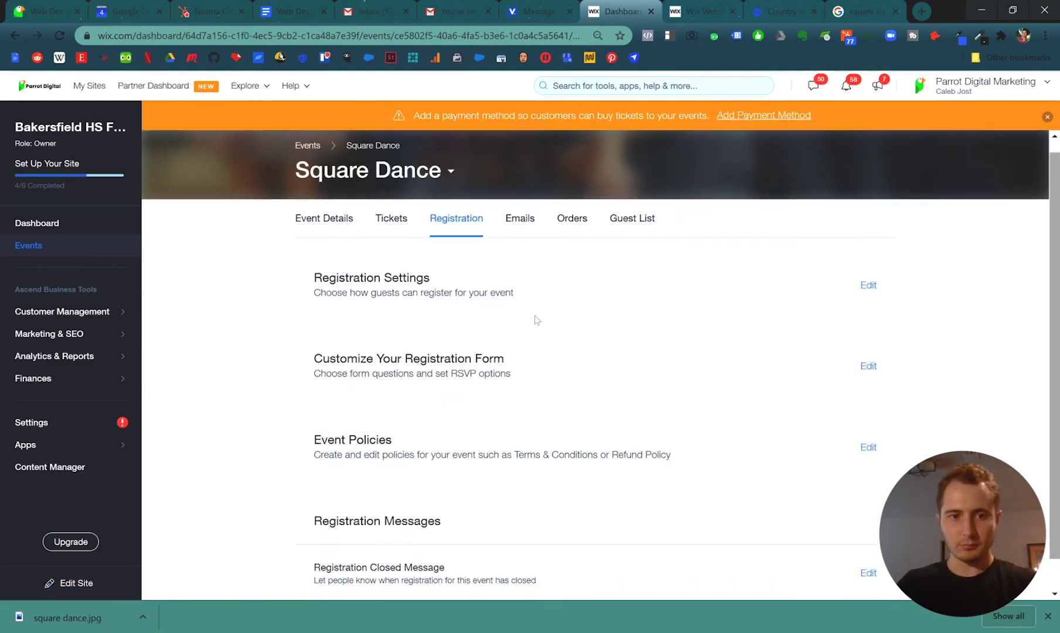
Add Phone Number, Comments and a favorite dancing style question to the registration form
{"action": "left_click", "coordinate": [870, 332]}
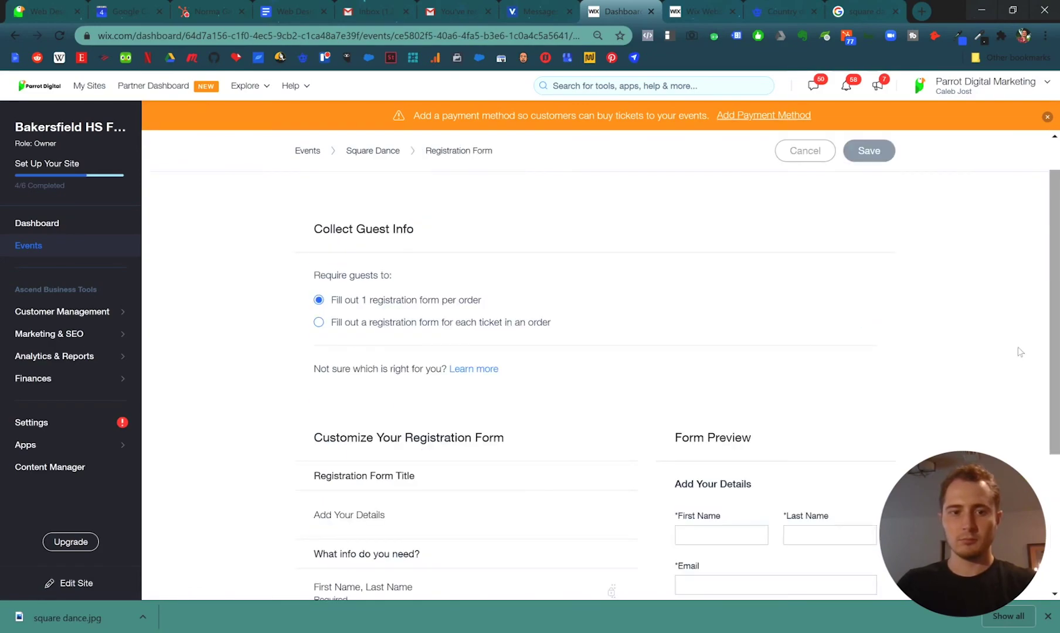
{"action": "scroll", "coordinate": [970, 265], "scroll_direction": "down", "scroll_amount": 3}
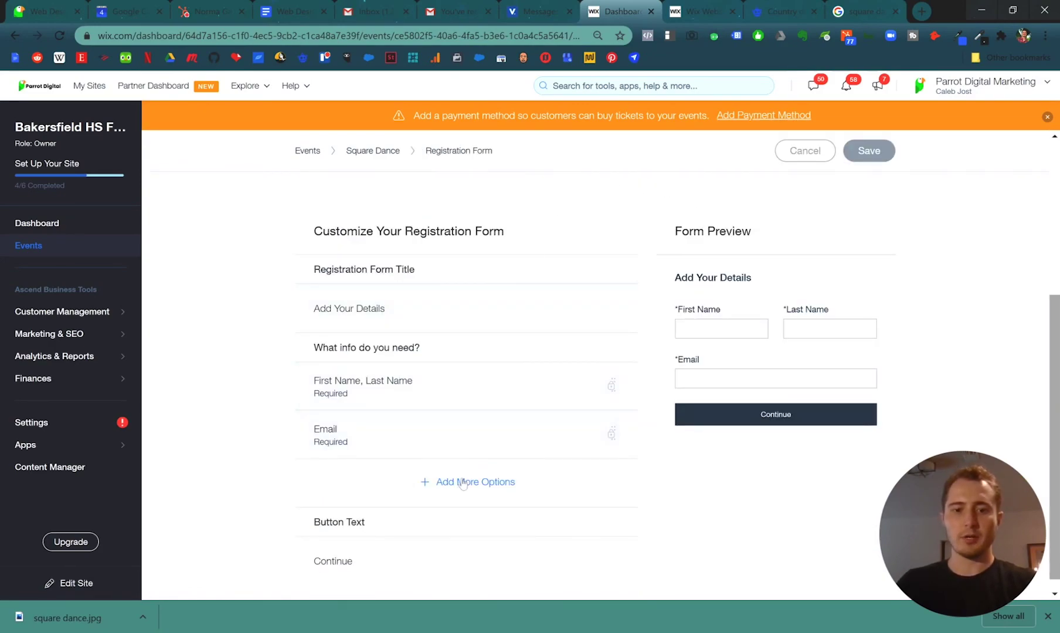
{"action": "scroll", "coordinate": [452, 456], "scroll_direction": "down", "scroll_amount": 1}
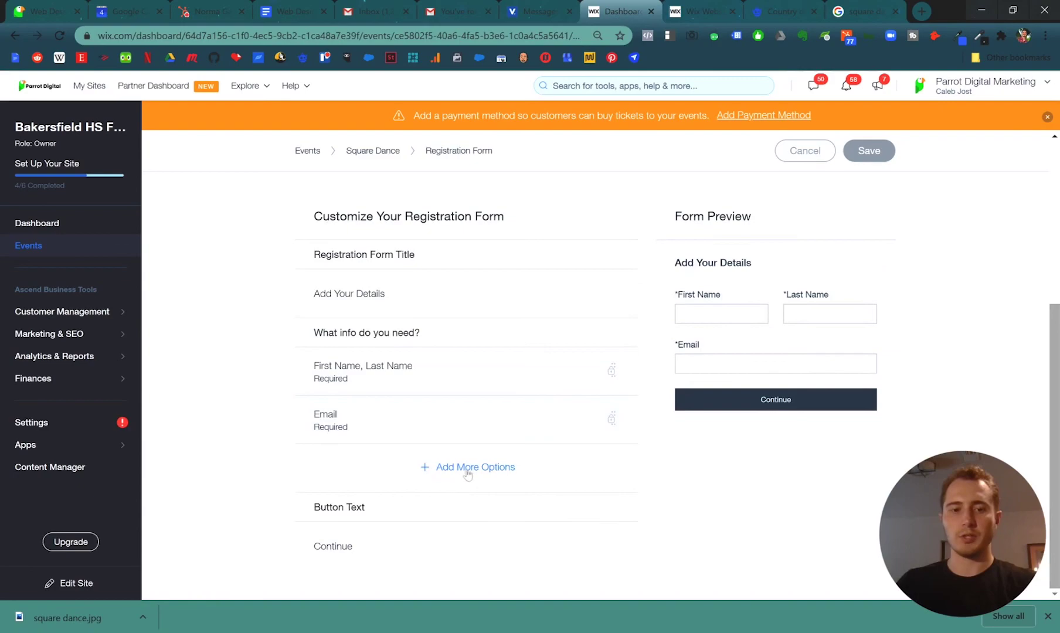
{"action": "left_click", "coordinate": [469, 467]}
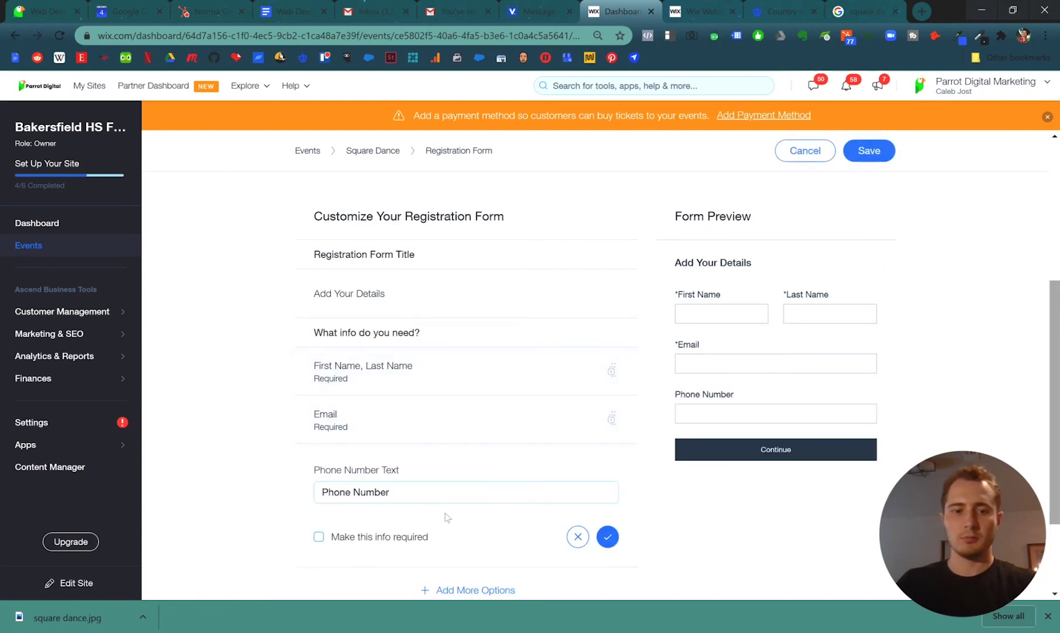
{"action": "left_click", "coordinate": [463, 588]}
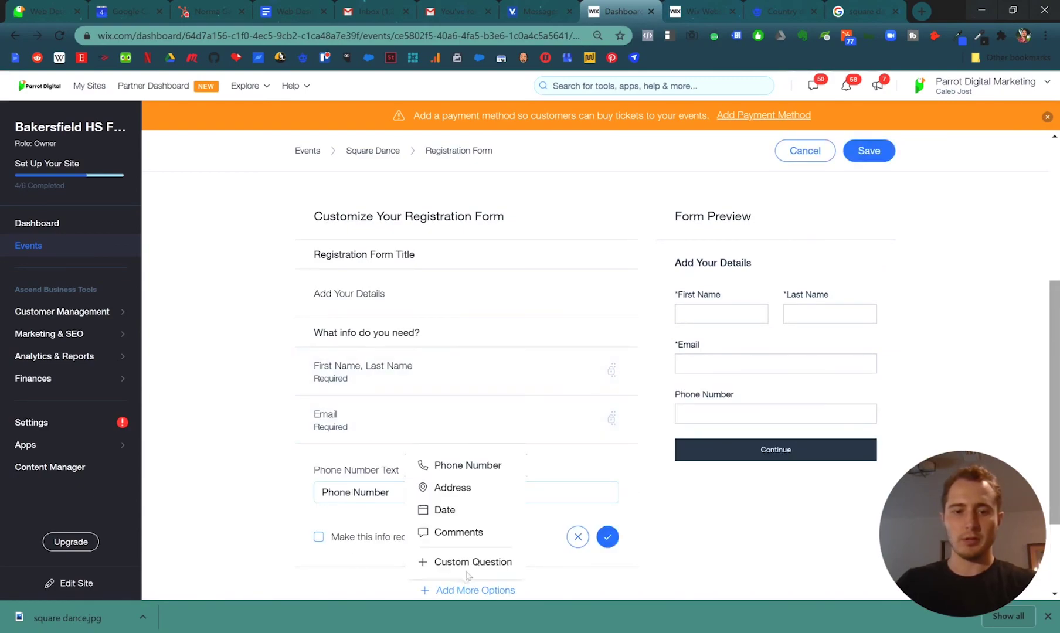
{"action": "left_click", "coordinate": [469, 530]}
{"action": "left_click", "coordinate": [485, 463]}
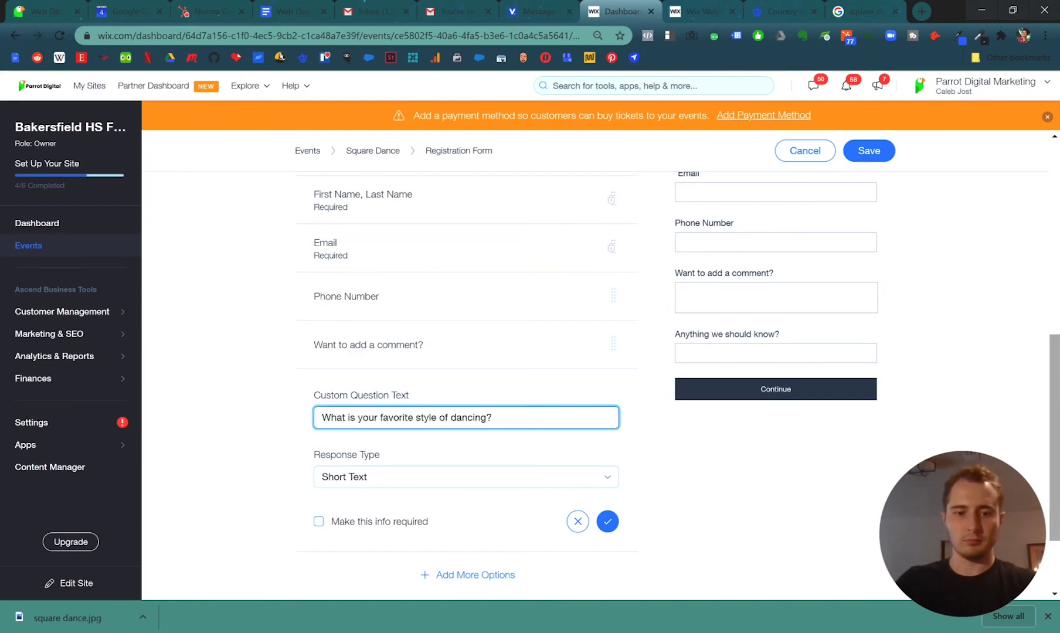
{"action": "left_click", "coordinate": [607, 521]}
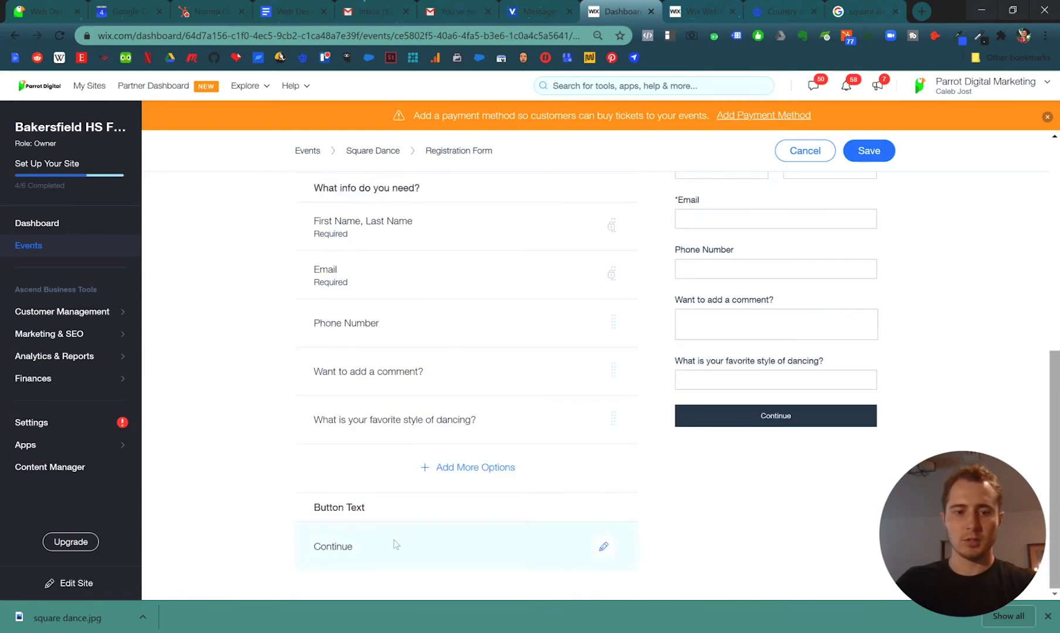
Change the form's button text from Continue to Finish and save the form
{"action": "left_click", "coordinate": [603, 545]}
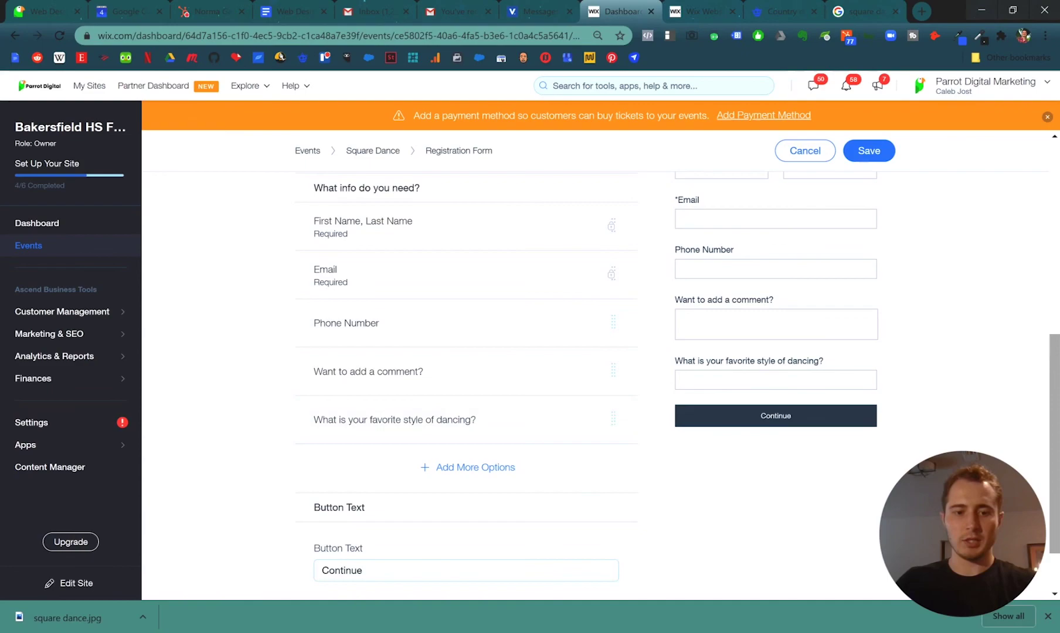
{"action": "key", "text": "ctrl+a"}
{"action": "type", "text": "Finish"}
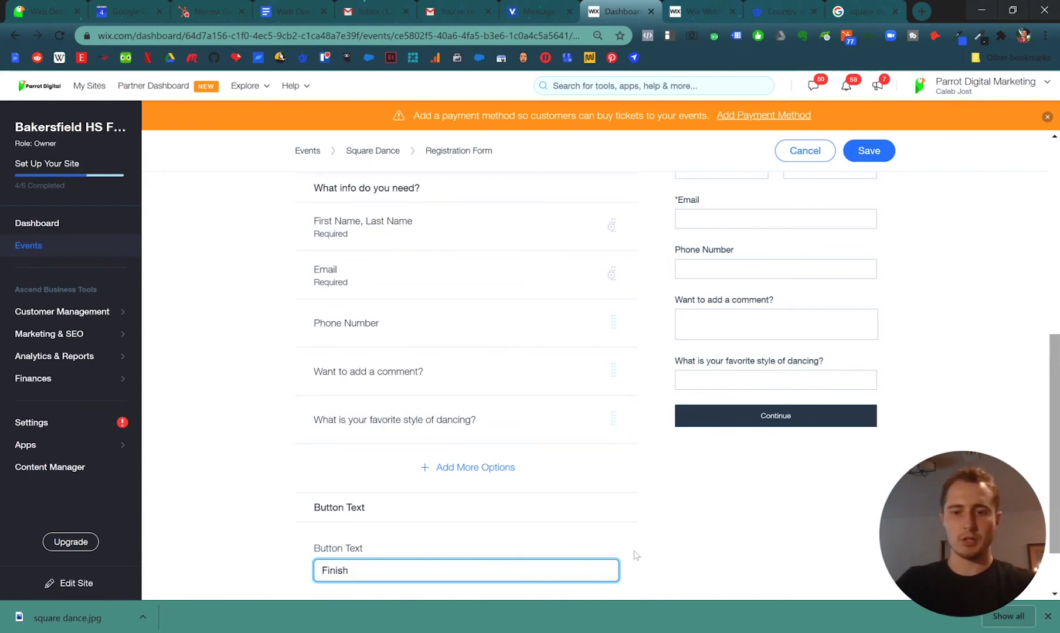
{"action": "scroll", "coordinate": [534, 543], "scroll_direction": "down", "scroll_amount": 2}
{"action": "left_click", "coordinate": [610, 543]}
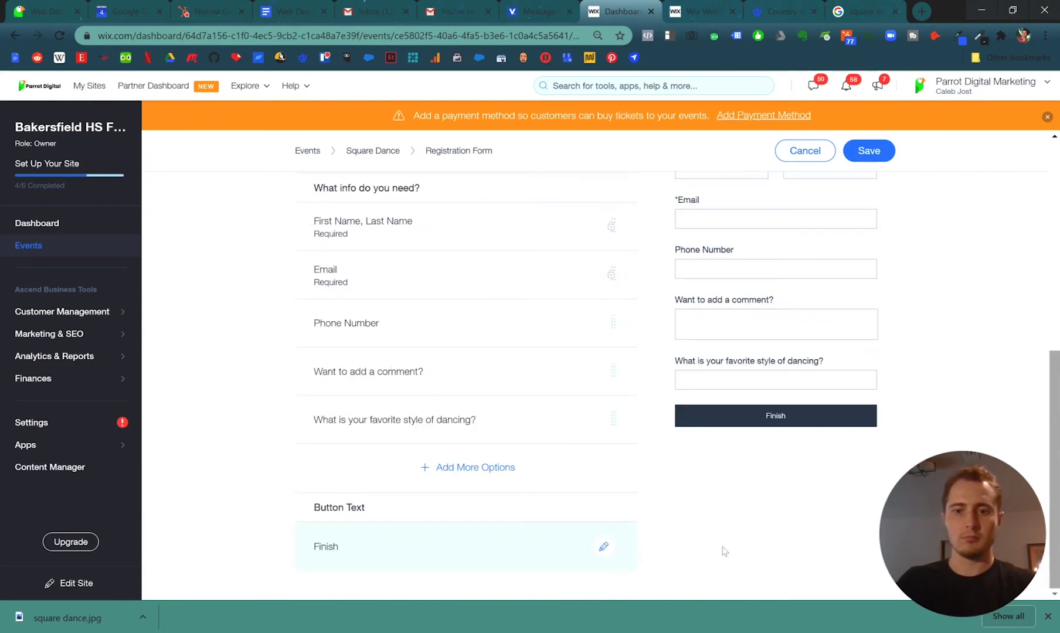
{"action": "scroll", "coordinate": [722, 551], "scroll_direction": "up", "scroll_amount": 6}
{"action": "left_click", "coordinate": [873, 184]}
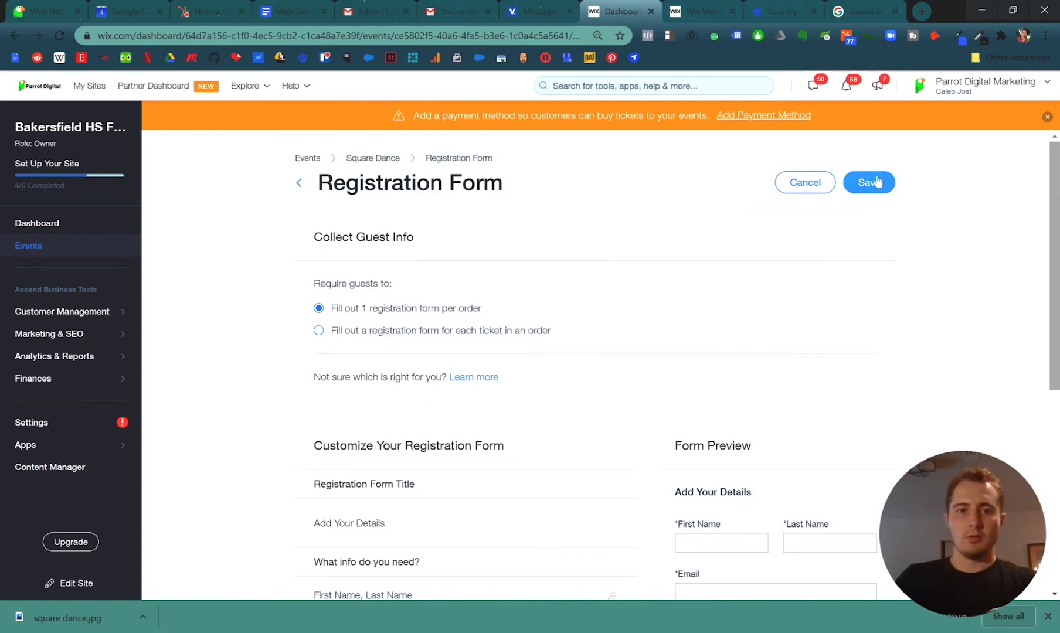
Back on the Square Dance event, review the Emails and Orders tabs, then the Guest List
{"action": "left_click", "coordinate": [299, 184]}
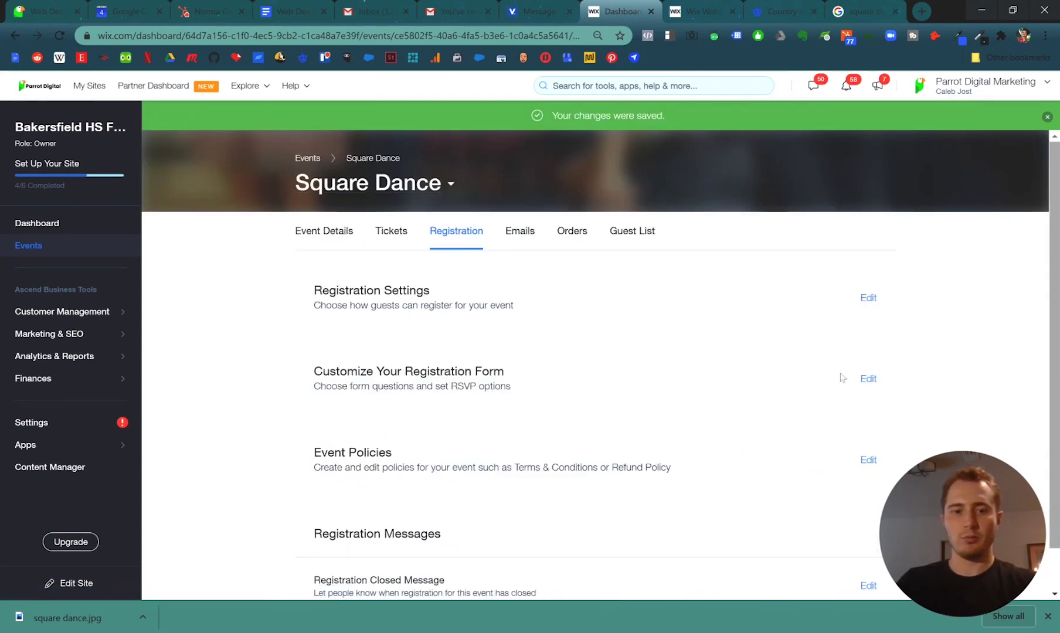
{"action": "left_click", "coordinate": [533, 241]}
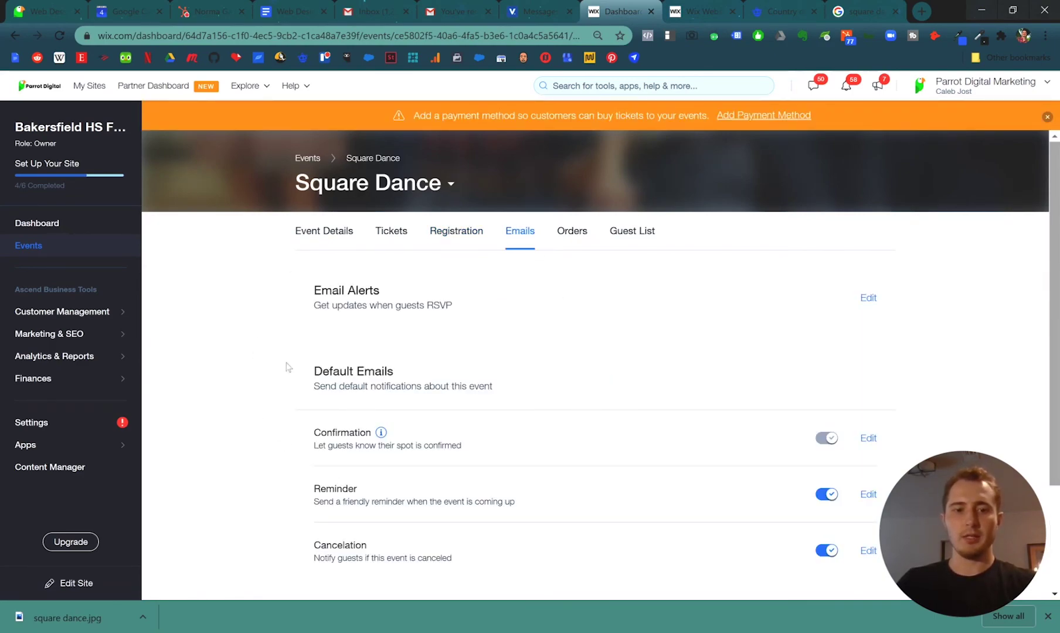
{"action": "scroll", "coordinate": [633, 380], "scroll_direction": "down", "scroll_amount": 3}
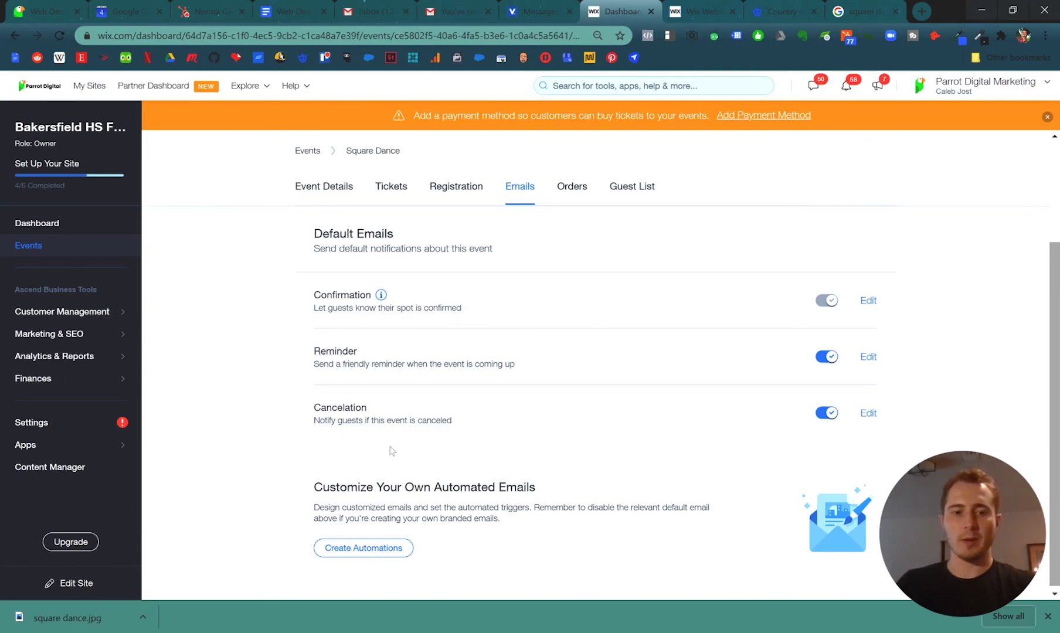
{"action": "scroll", "coordinate": [623, 542], "scroll_direction": "down", "scroll_amount": 1}
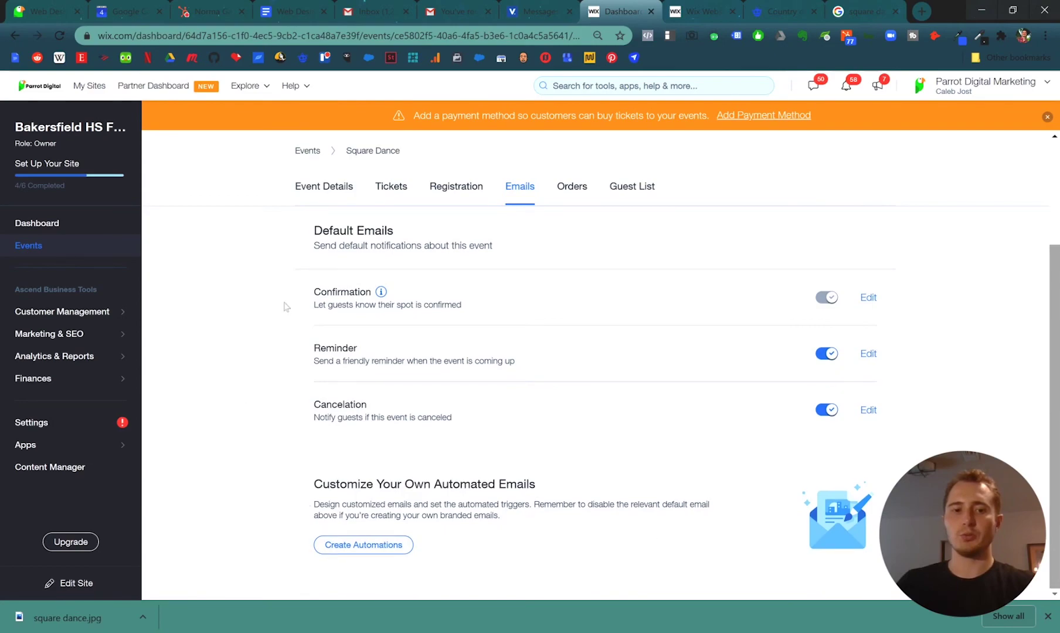
{"action": "scroll", "coordinate": [495, 398], "scroll_direction": "up", "scroll_amount": 3}
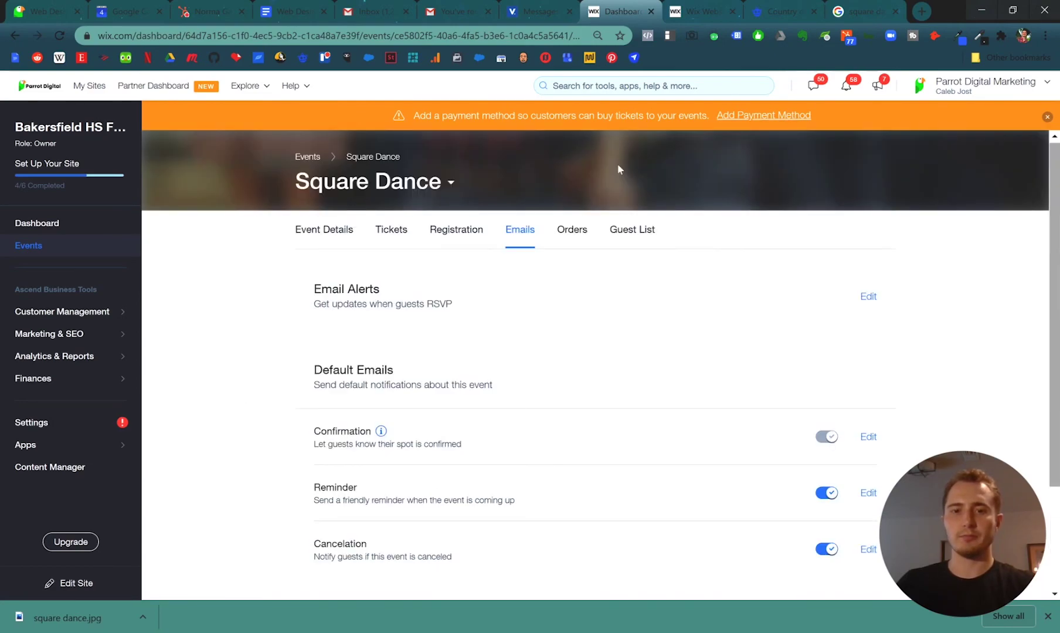
{"action": "left_click", "coordinate": [571, 237]}
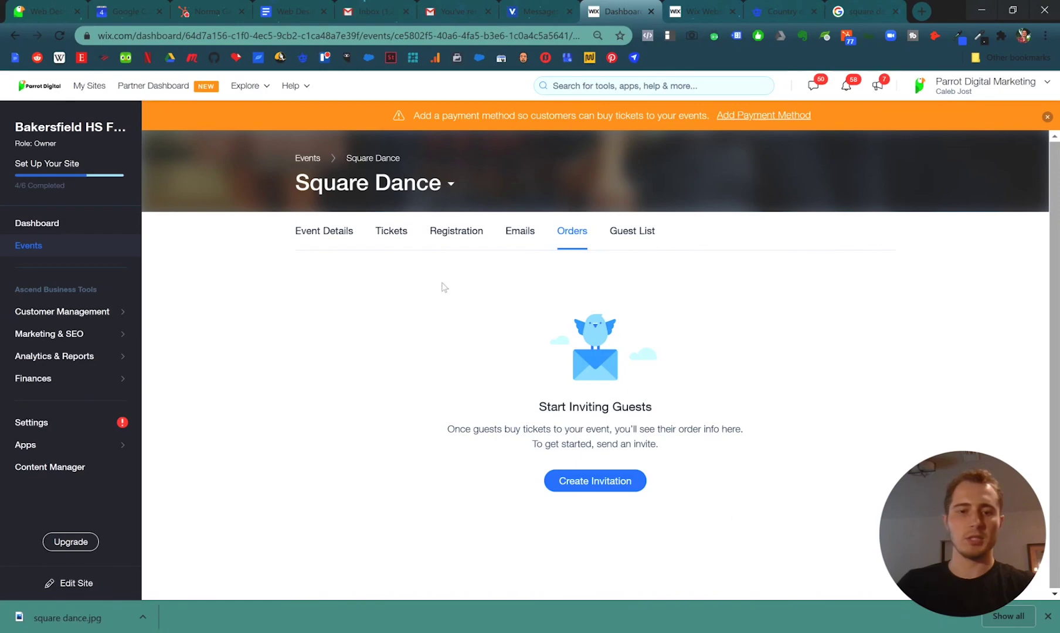
{"action": "left_click", "coordinate": [638, 232]}
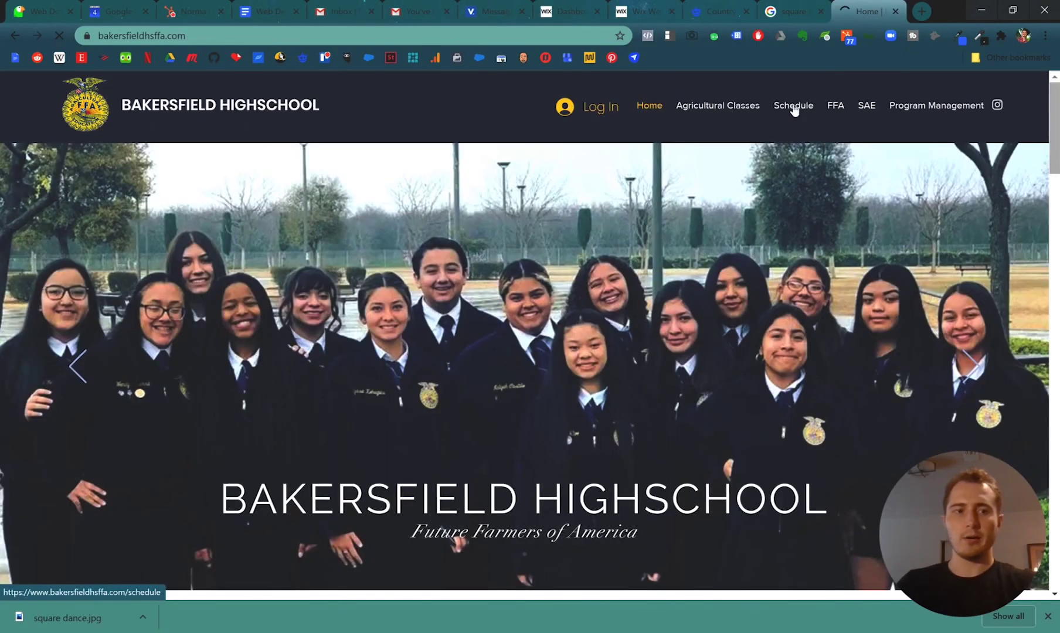
On the live site's Schedule page, find the Square Dance card and open its RSVP page
{"action": "left_click", "coordinate": [793, 106]}
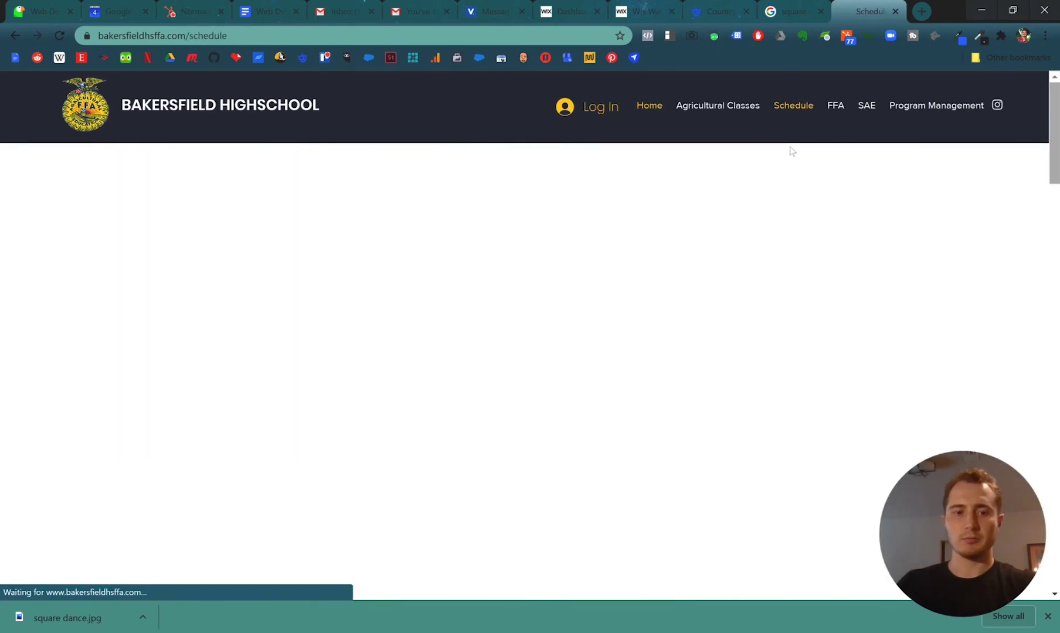
{"action": "scroll", "coordinate": [751, 286], "scroll_direction": "down", "scroll_amount": 6}
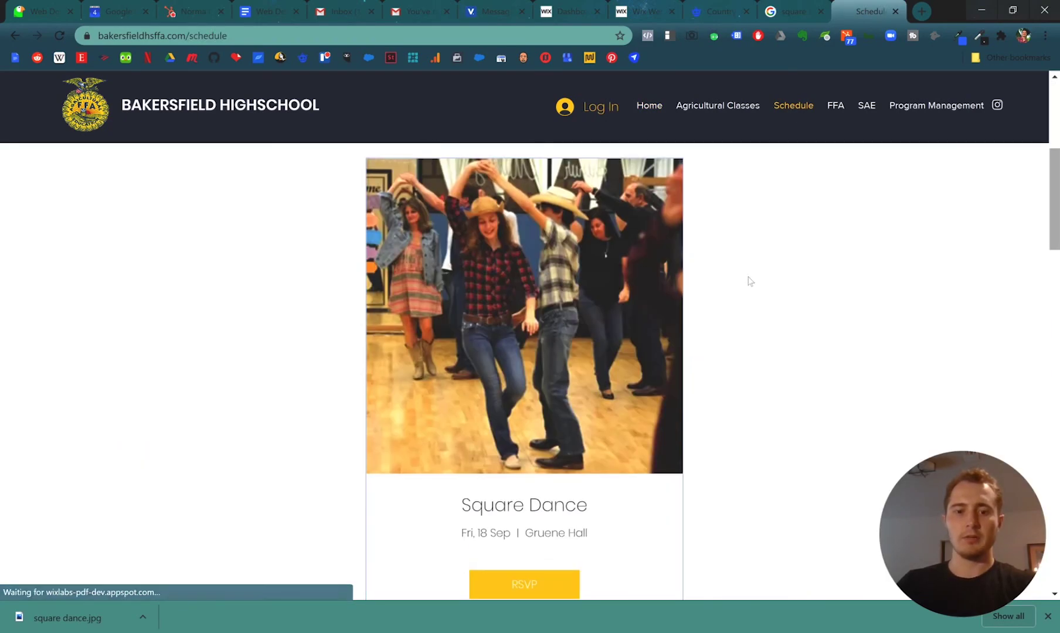
{"action": "scroll", "coordinate": [748, 279], "scroll_direction": "down", "scroll_amount": 1}
{"action": "scroll", "coordinate": [607, 271], "scroll_direction": "up", "scroll_amount": 3}
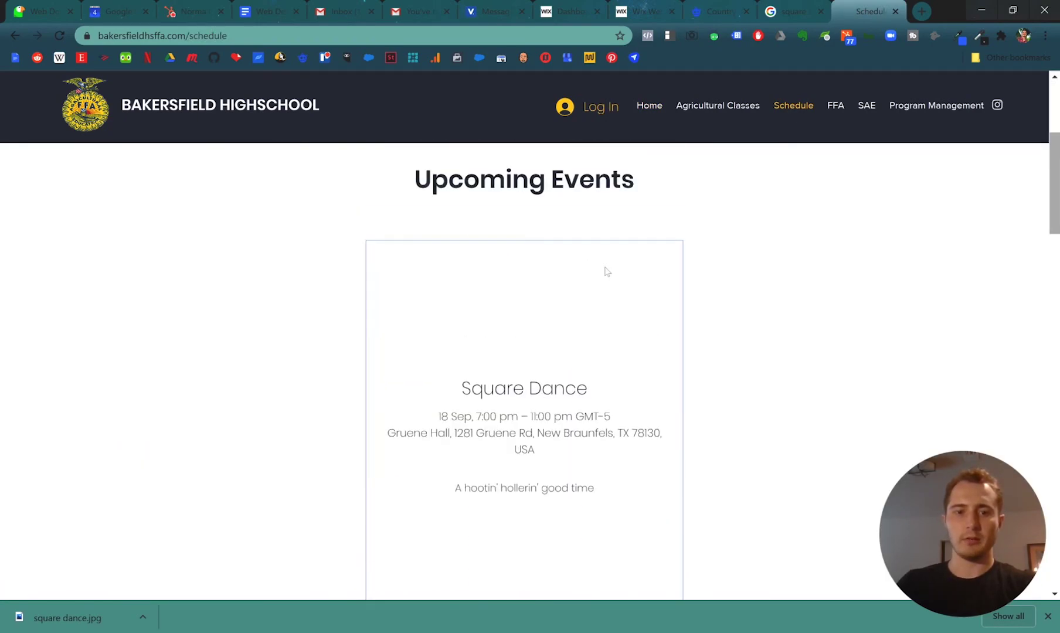
{"action": "scroll", "coordinate": [752, 303], "scroll_direction": "down", "scroll_amount": 4}
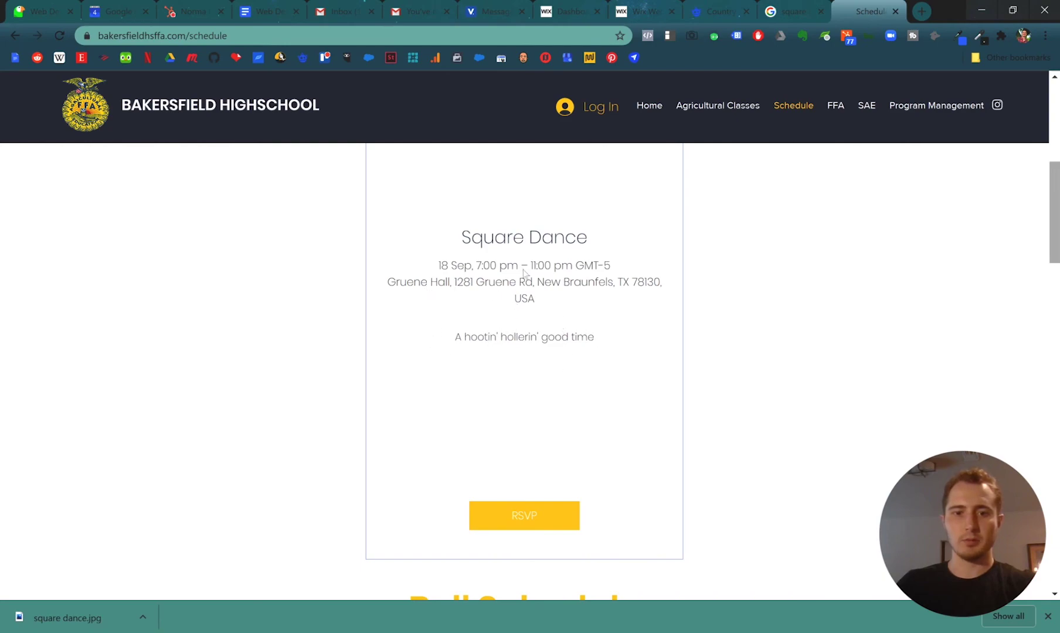
{"action": "left_click", "coordinate": [551, 531]}
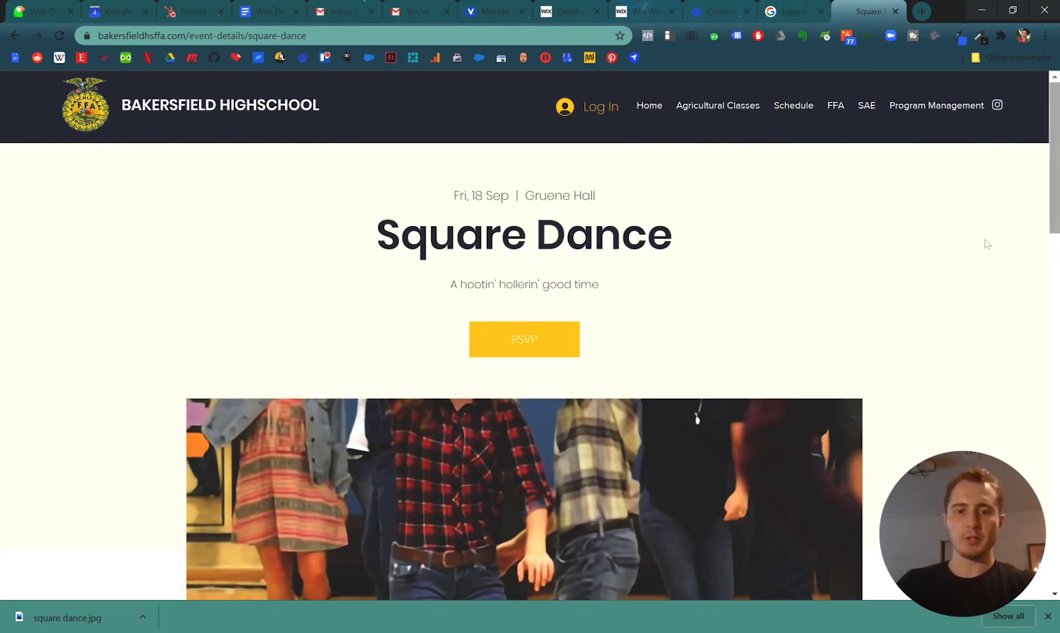
Check the $15 General Admission tickets by raising the quantity to two
{"action": "scroll", "coordinate": [569, 201], "scroll_direction": "down", "scroll_amount": 5}
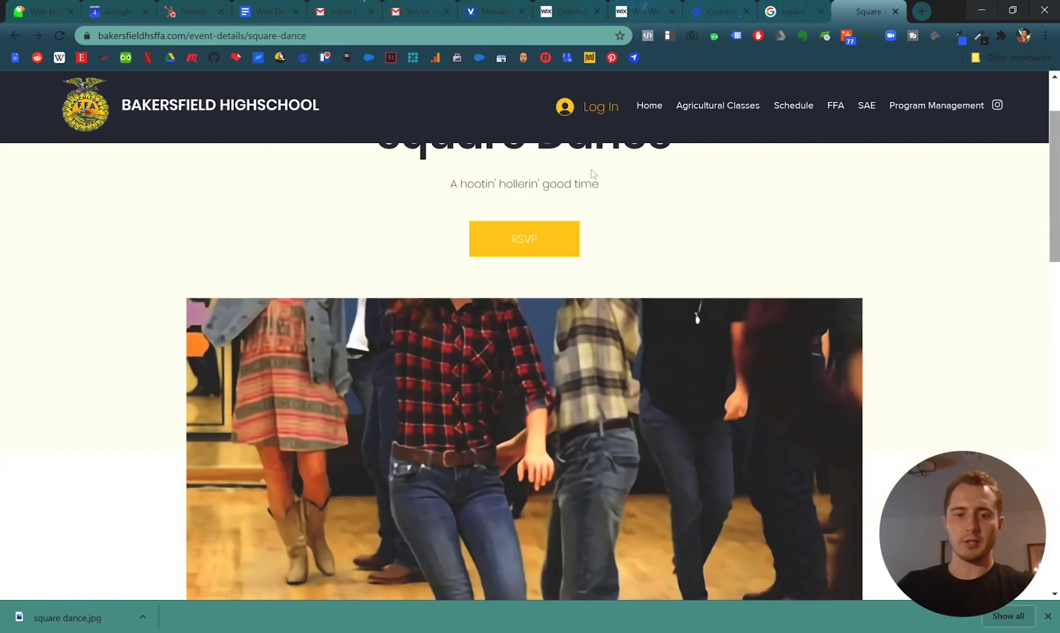
{"action": "scroll", "coordinate": [454, 410], "scroll_direction": "down", "scroll_amount": 1}
{"action": "scroll", "coordinate": [455, 394], "scroll_direction": "down", "scroll_amount": 4}
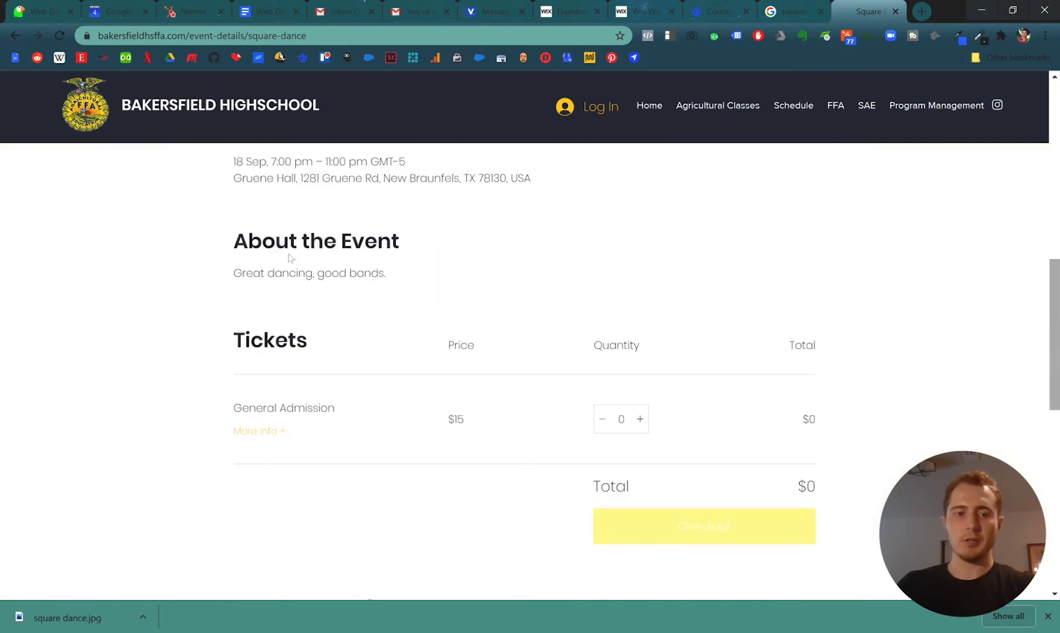
{"action": "left_click", "coordinate": [640, 419]}
{"action": "left_click", "coordinate": [640, 419]}
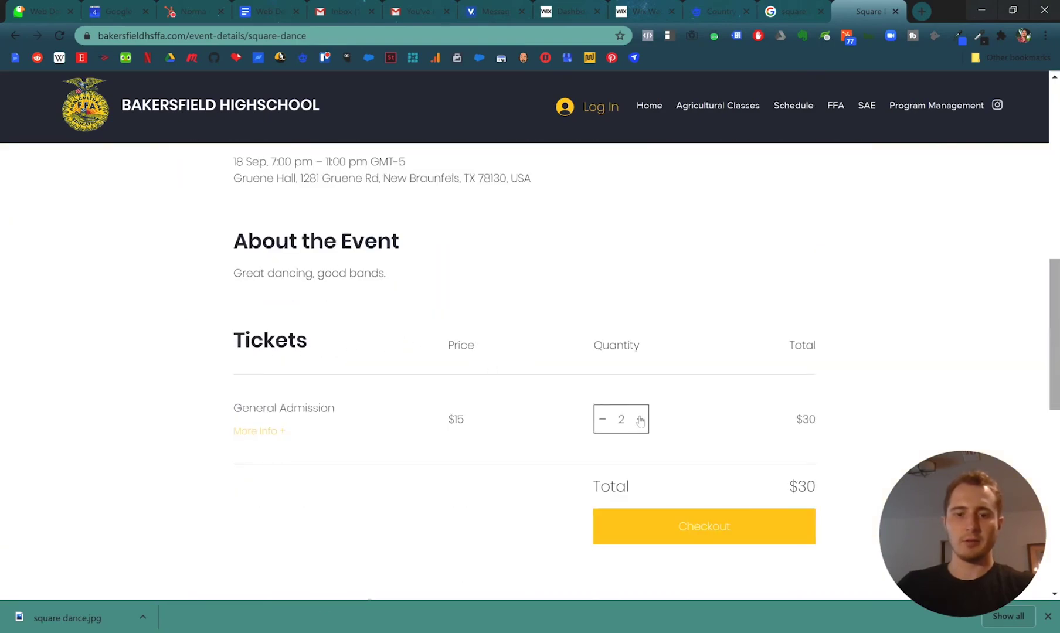
{"action": "left_click", "coordinate": [639, 419]}
{"action": "left_click", "coordinate": [639, 419]}
{"action": "scroll", "coordinate": [786, 231], "scroll_direction": "down", "scroll_amount": 10}
{"action": "scroll", "coordinate": [859, 291], "scroll_direction": "up", "scroll_amount": 2}
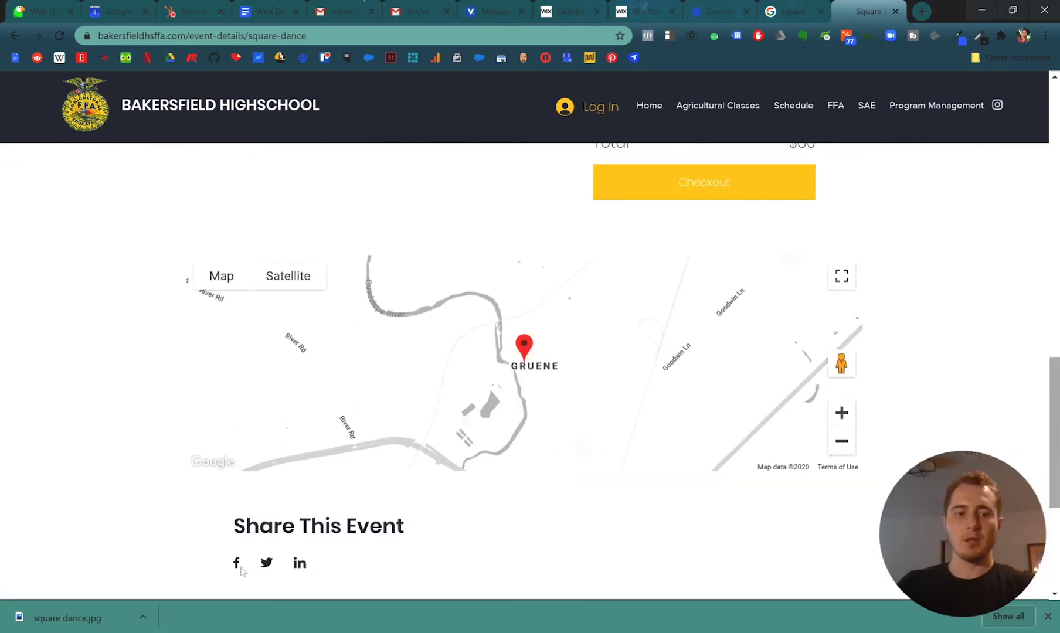
{"action": "scroll", "coordinate": [586, 418], "scroll_direction": "up", "scroll_amount": 4}
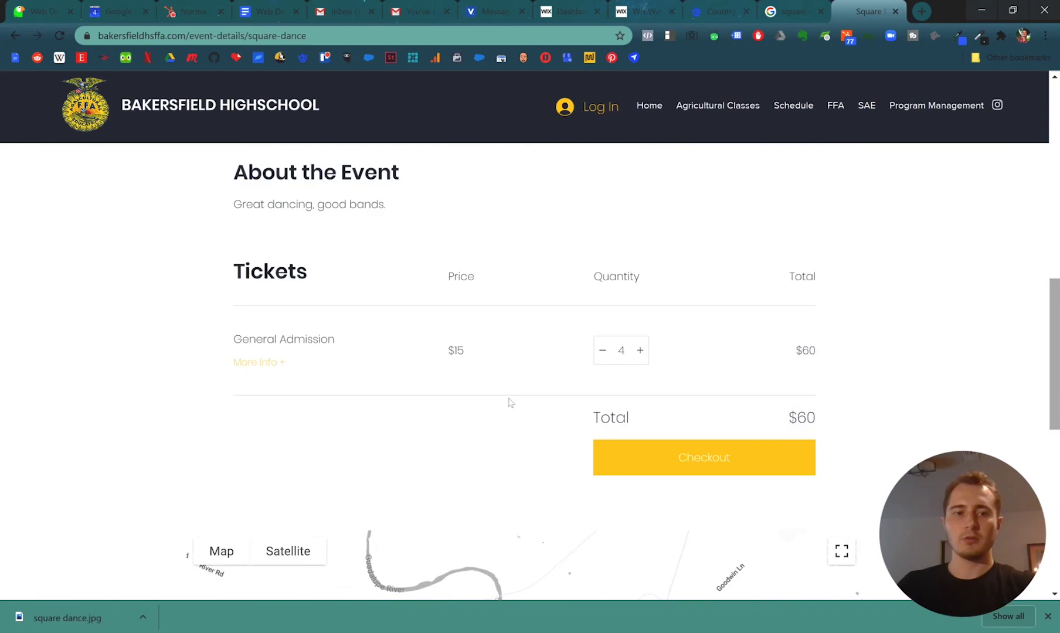
{"action": "scroll", "coordinate": [506, 404], "scroll_direction": "up", "scroll_amount": 10}
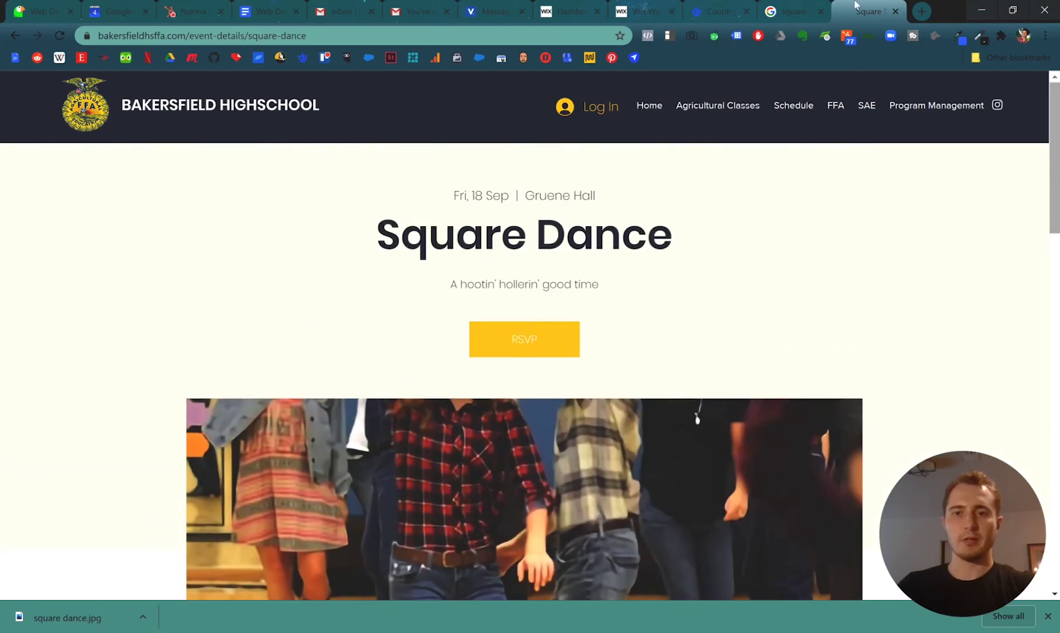
Reopen the Square Dance Event Details in the Dashboard and review its fields down to the description 'Great dancing, good bands.'
{"action": "left_click", "coordinate": [619, 8]}
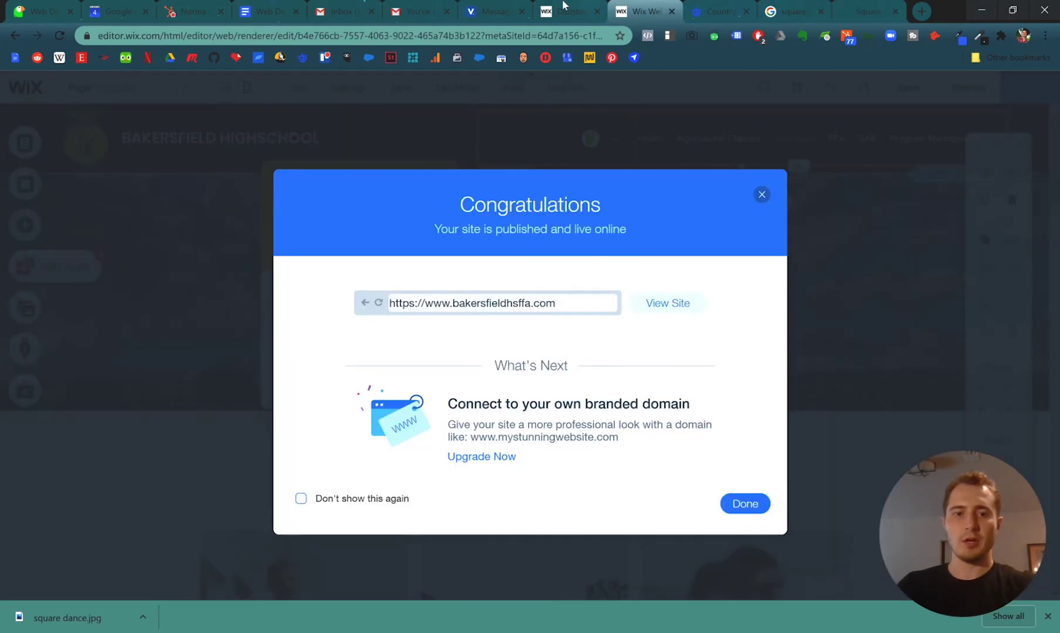
{"action": "left_click", "coordinate": [563, 9]}
{"action": "left_click", "coordinate": [311, 230]}
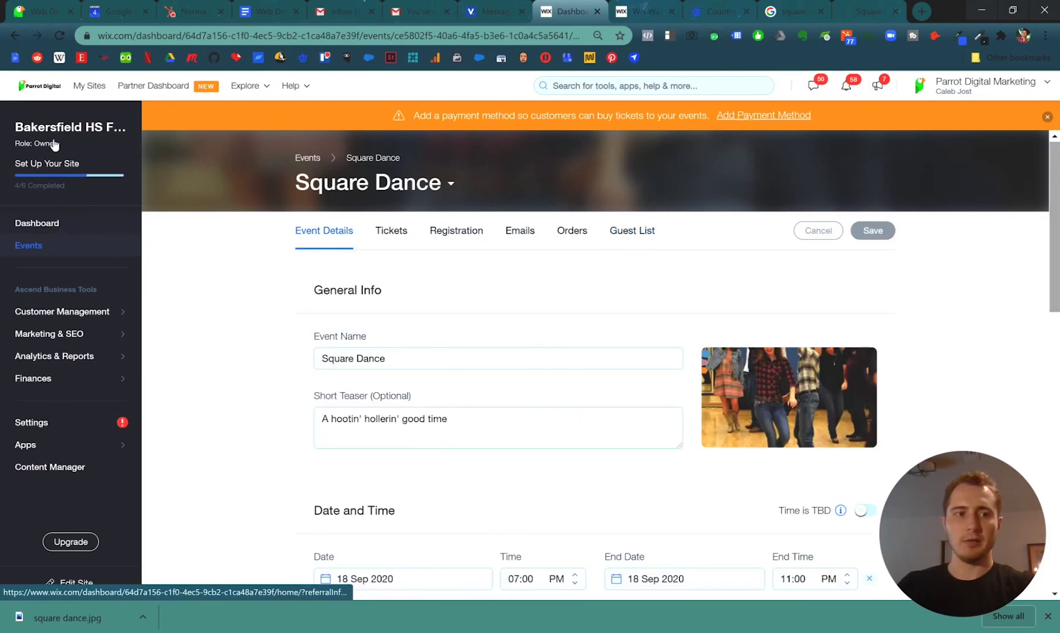
{"action": "scroll", "coordinate": [298, 332], "scroll_direction": "down", "scroll_amount": 6}
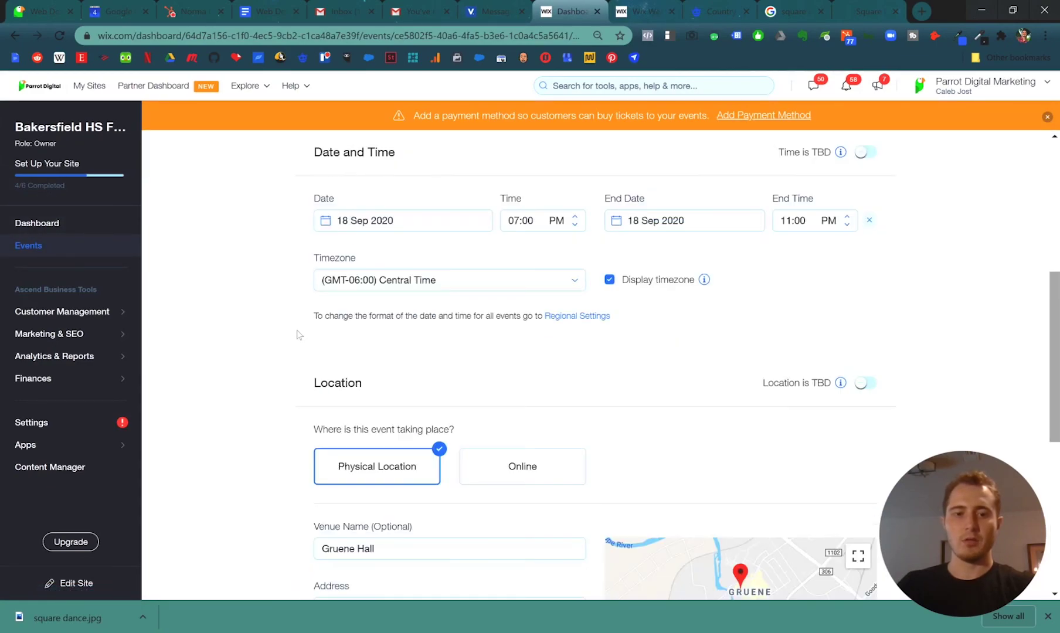
{"action": "scroll", "coordinate": [298, 334], "scroll_direction": "down", "scroll_amount": 3}
{"action": "scroll", "coordinate": [298, 334], "scroll_direction": "down", "scroll_amount": 3}
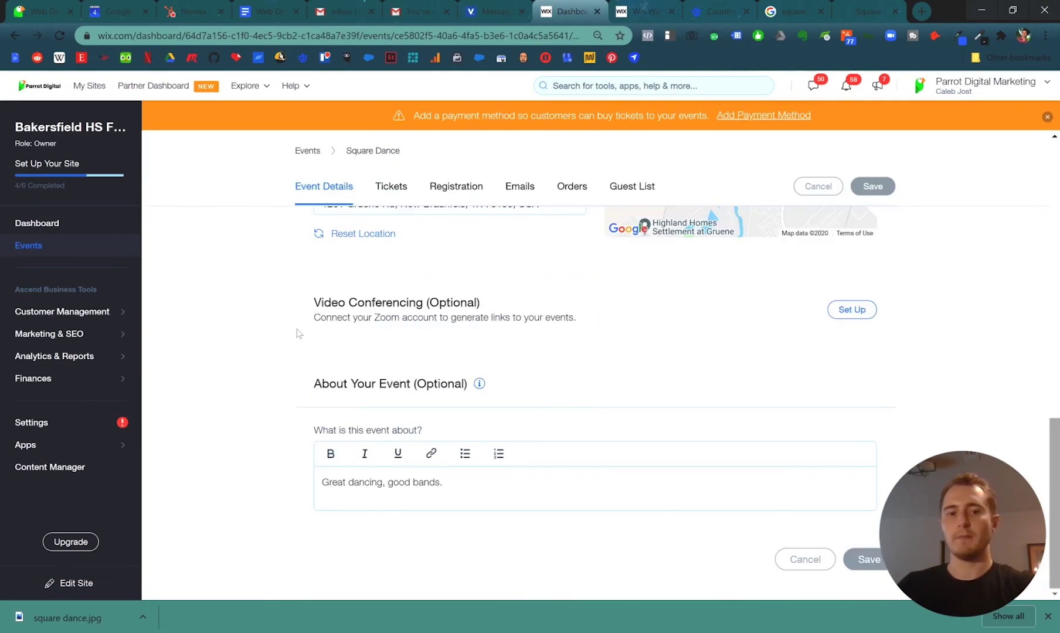